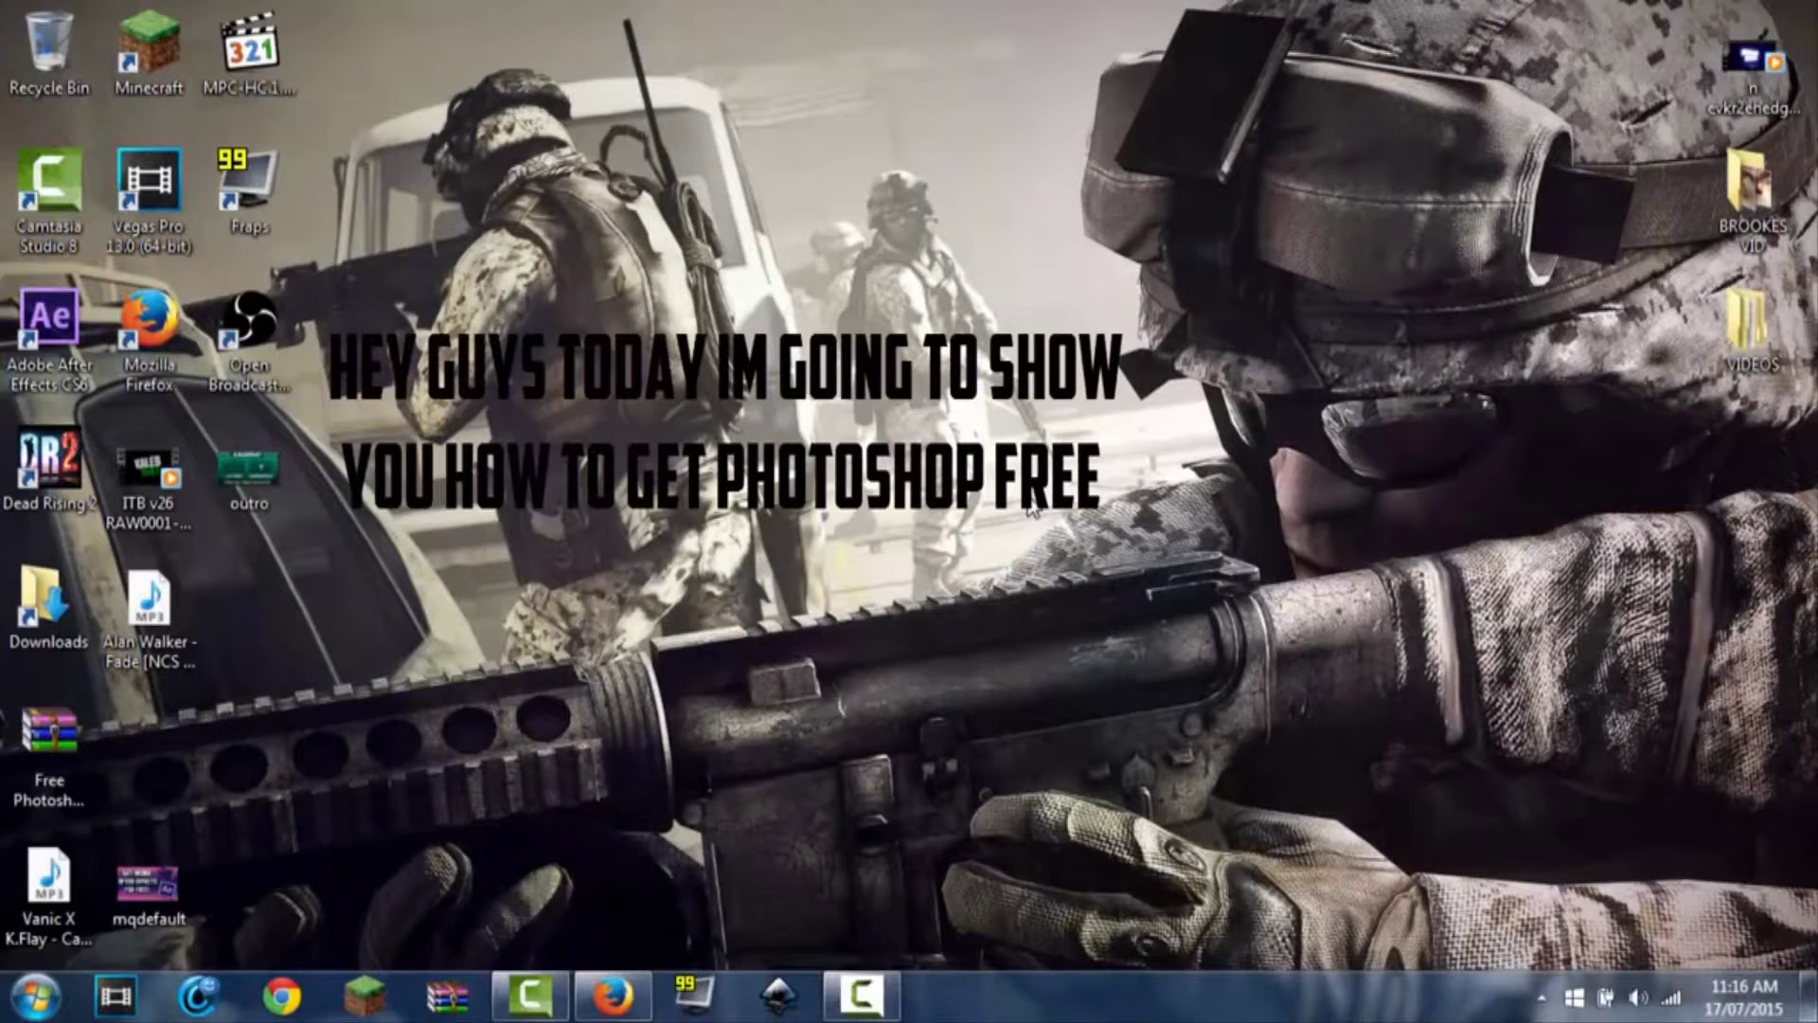
Bring Firefox forward, showing the MediaFire page for the Photoshop CS6 RAR archive.
left_click(610, 994)
Download the 306 MB Photoshop CS6 RAR archive from MediaFire, saving it to disk.
left_click_drag(739, 68, 352, 68)
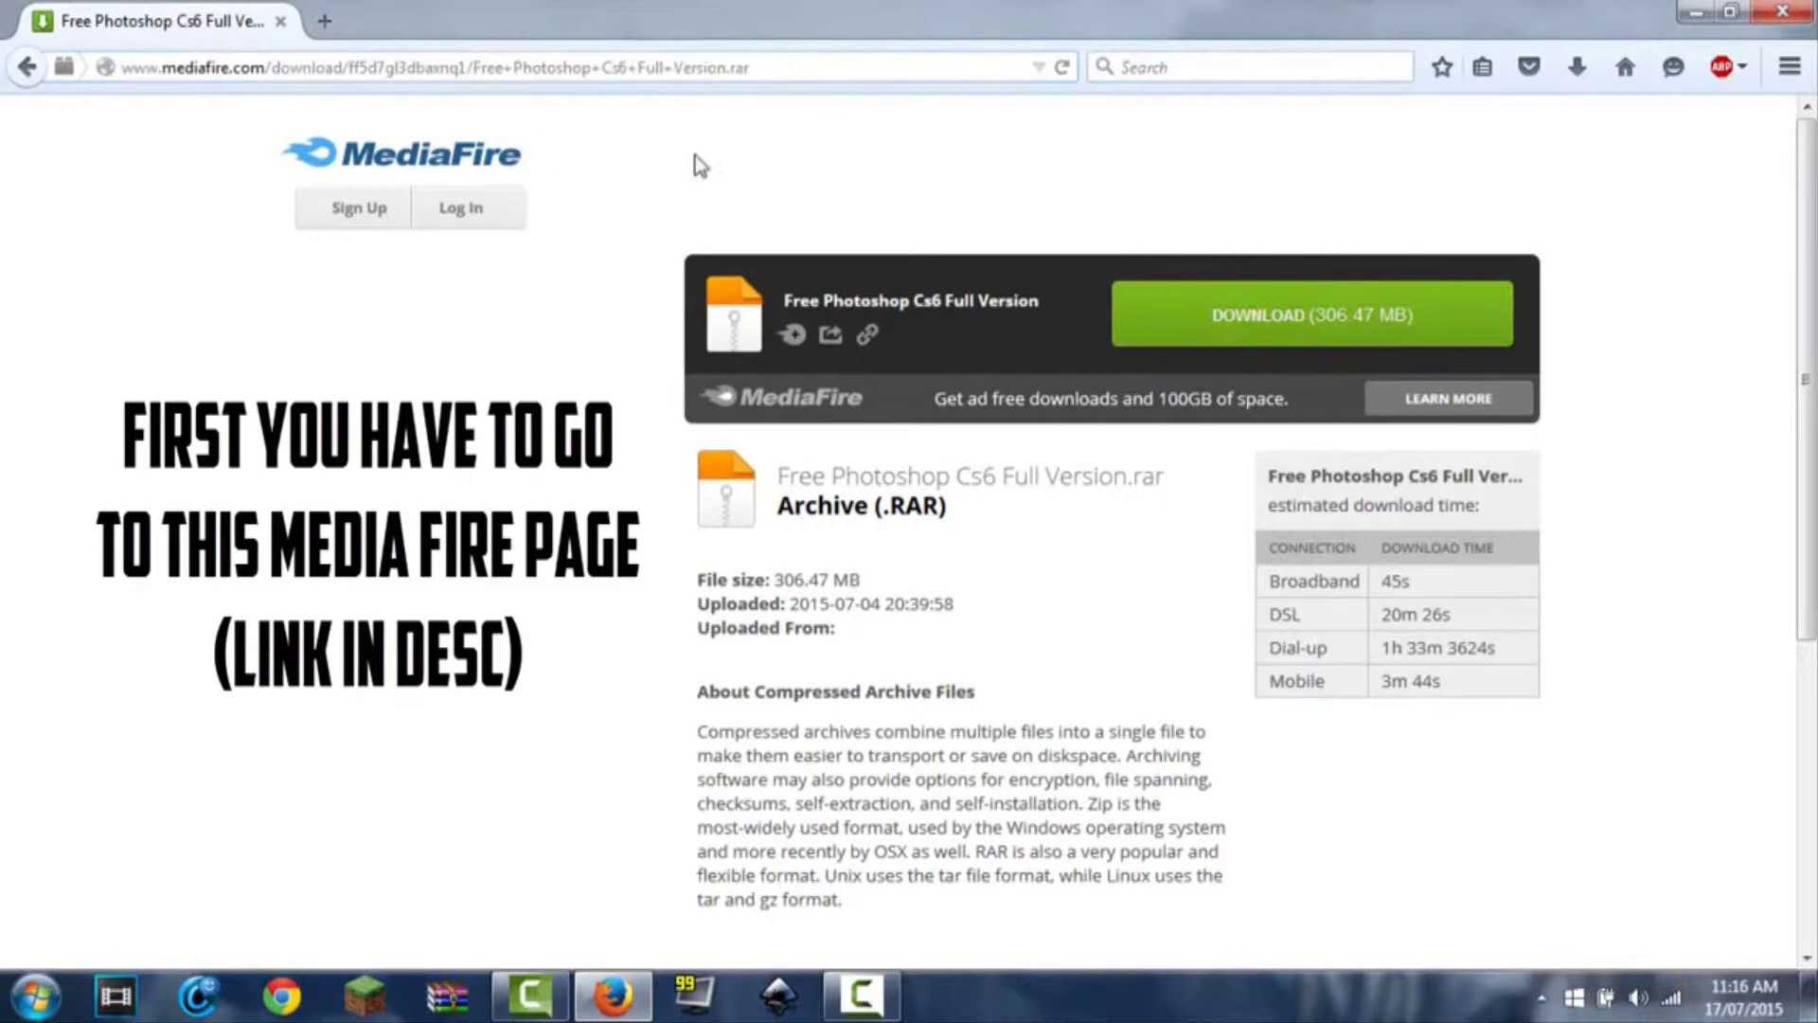
left_click(1289, 316)
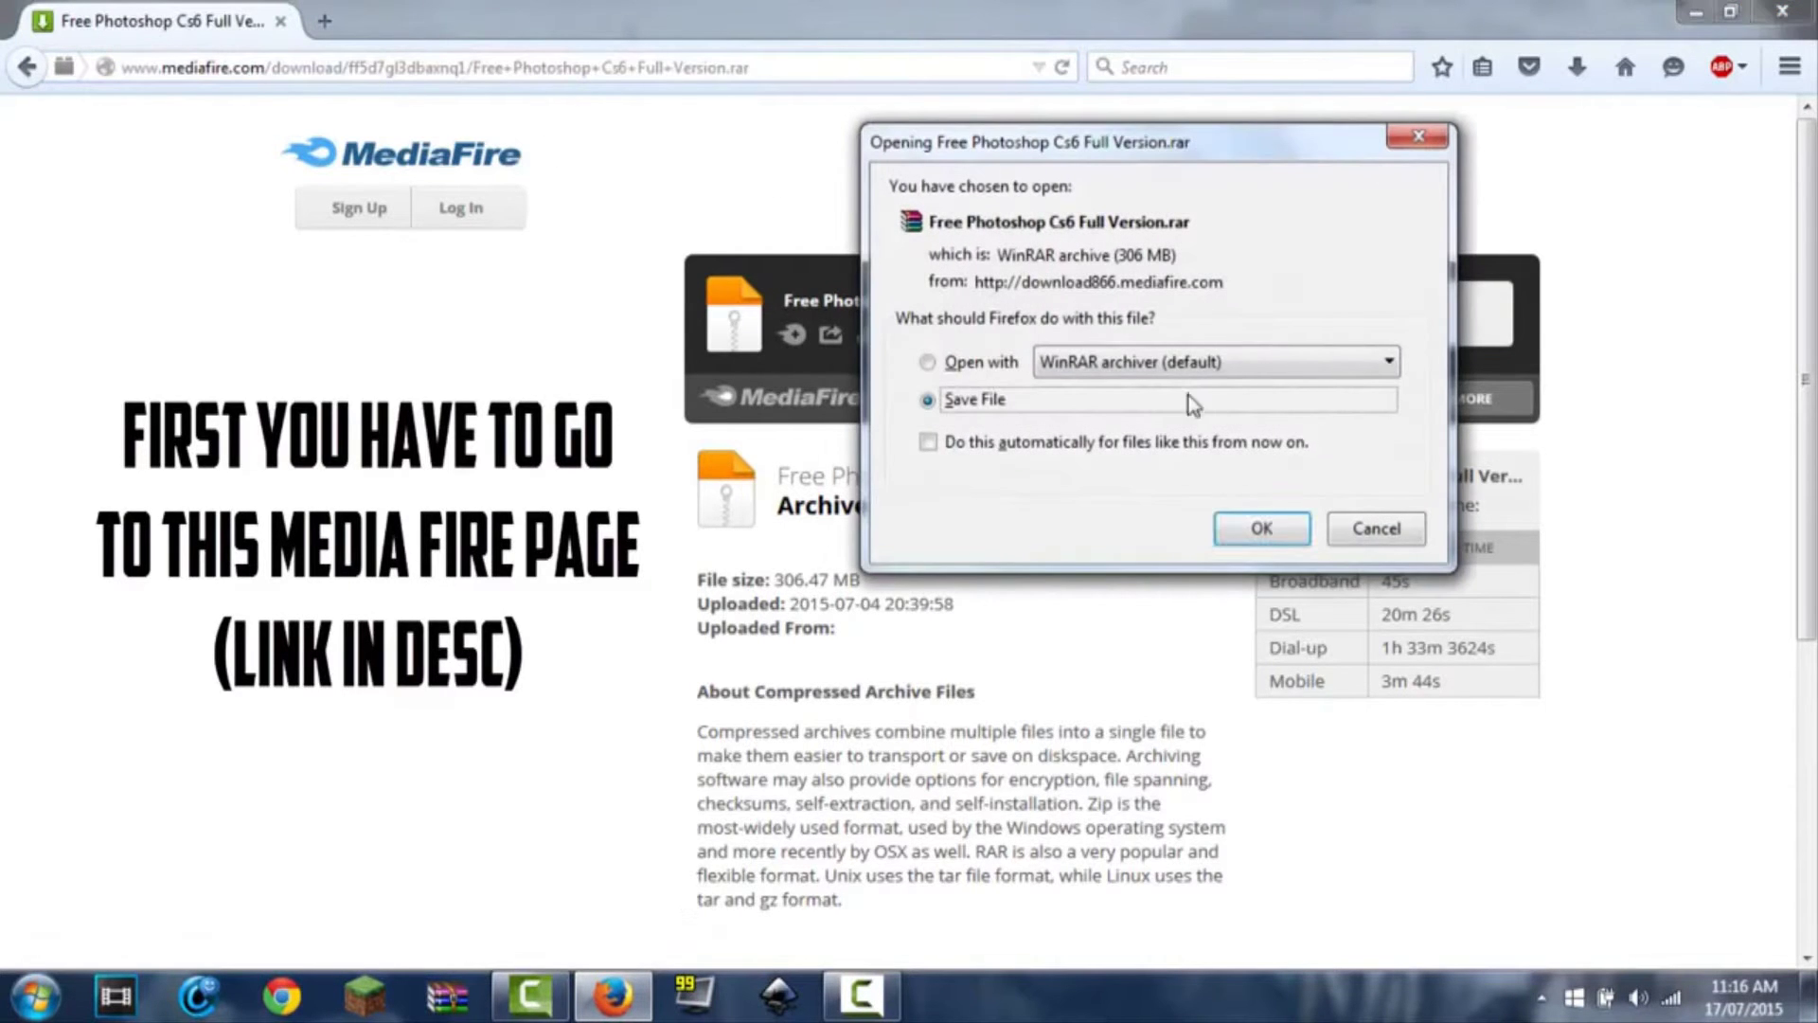
left_click(1247, 528)
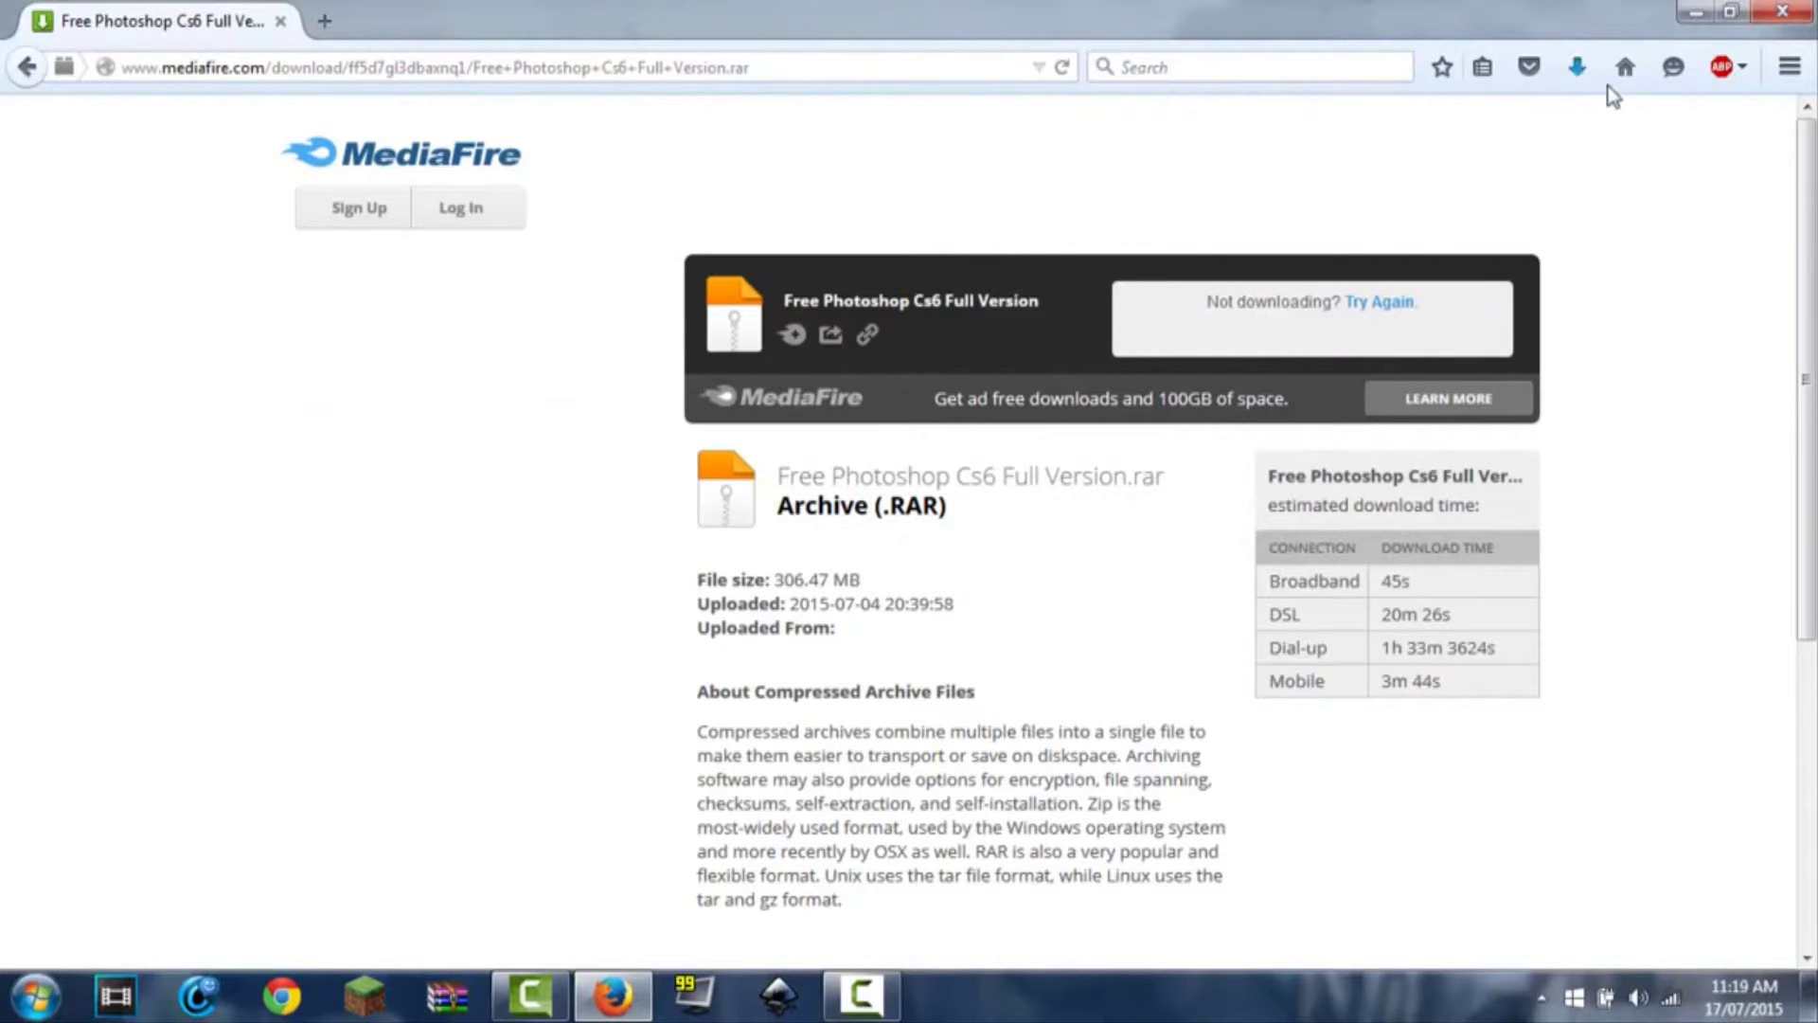
Copy the downloaded RAR from its Downloads folder onto the desktop.
left_click(1576, 74)
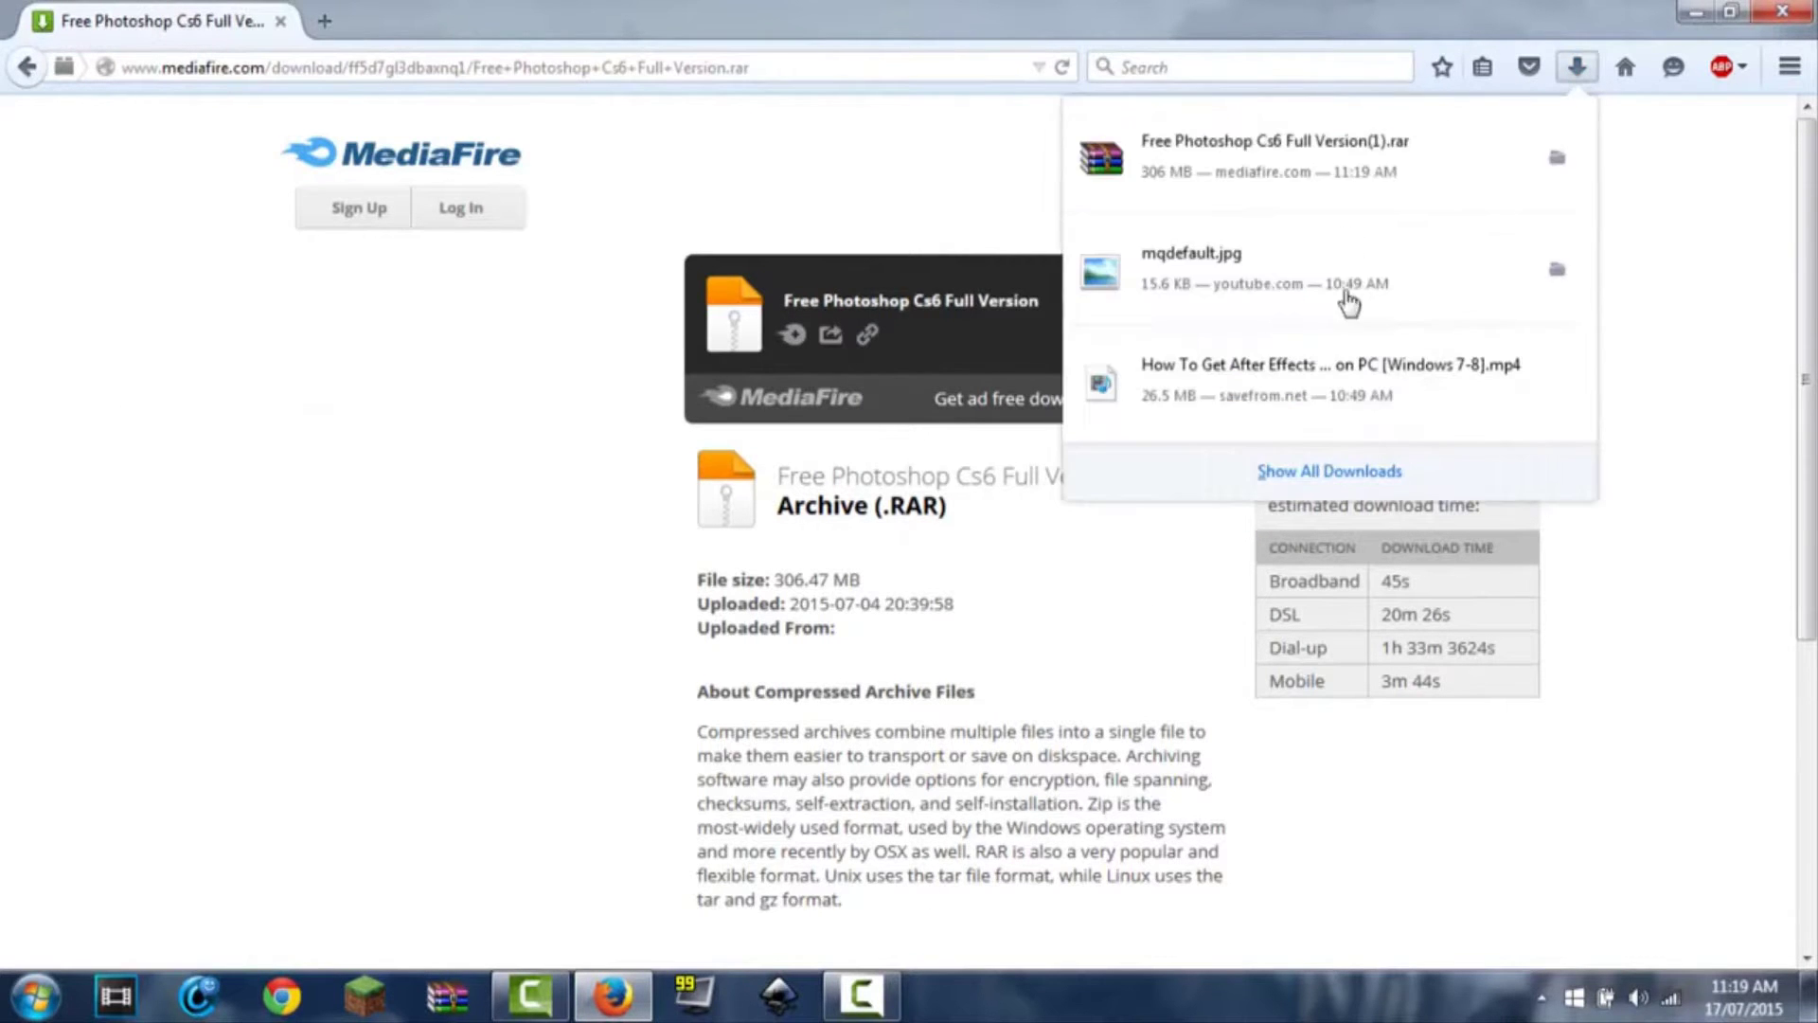
left_click(1554, 168)
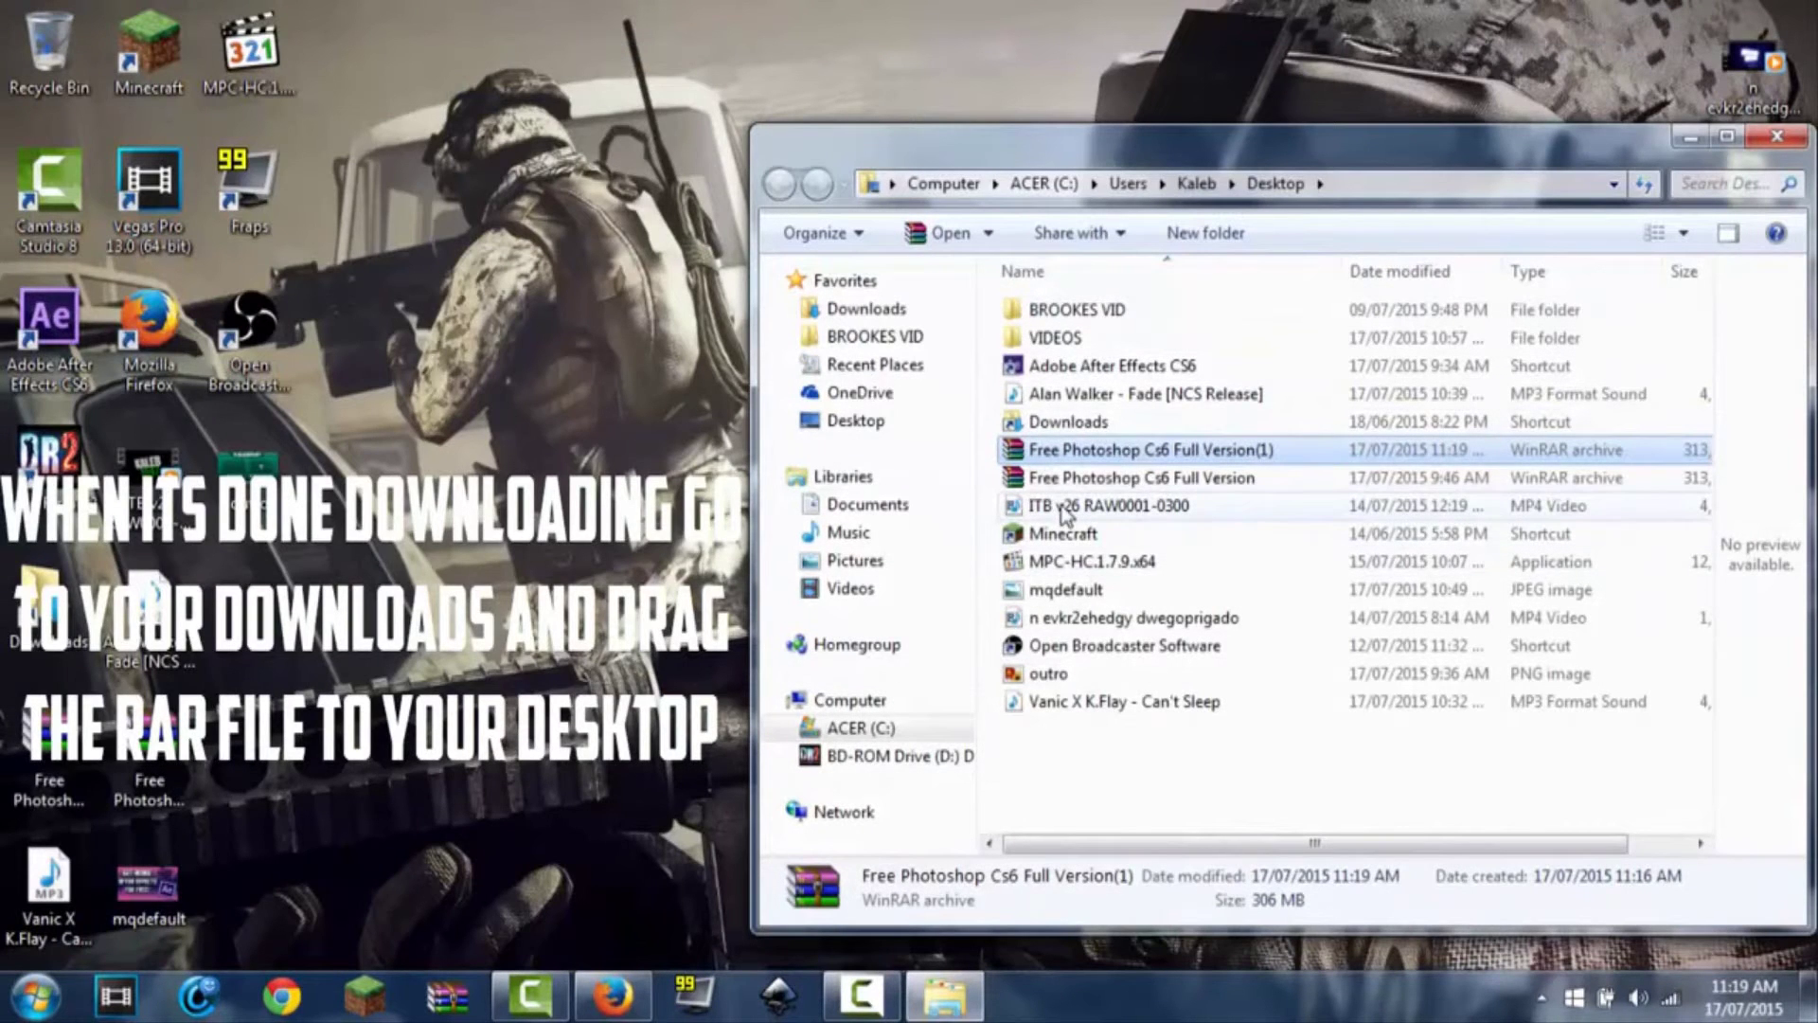
left_click_drag(1065, 450, 596, 426)
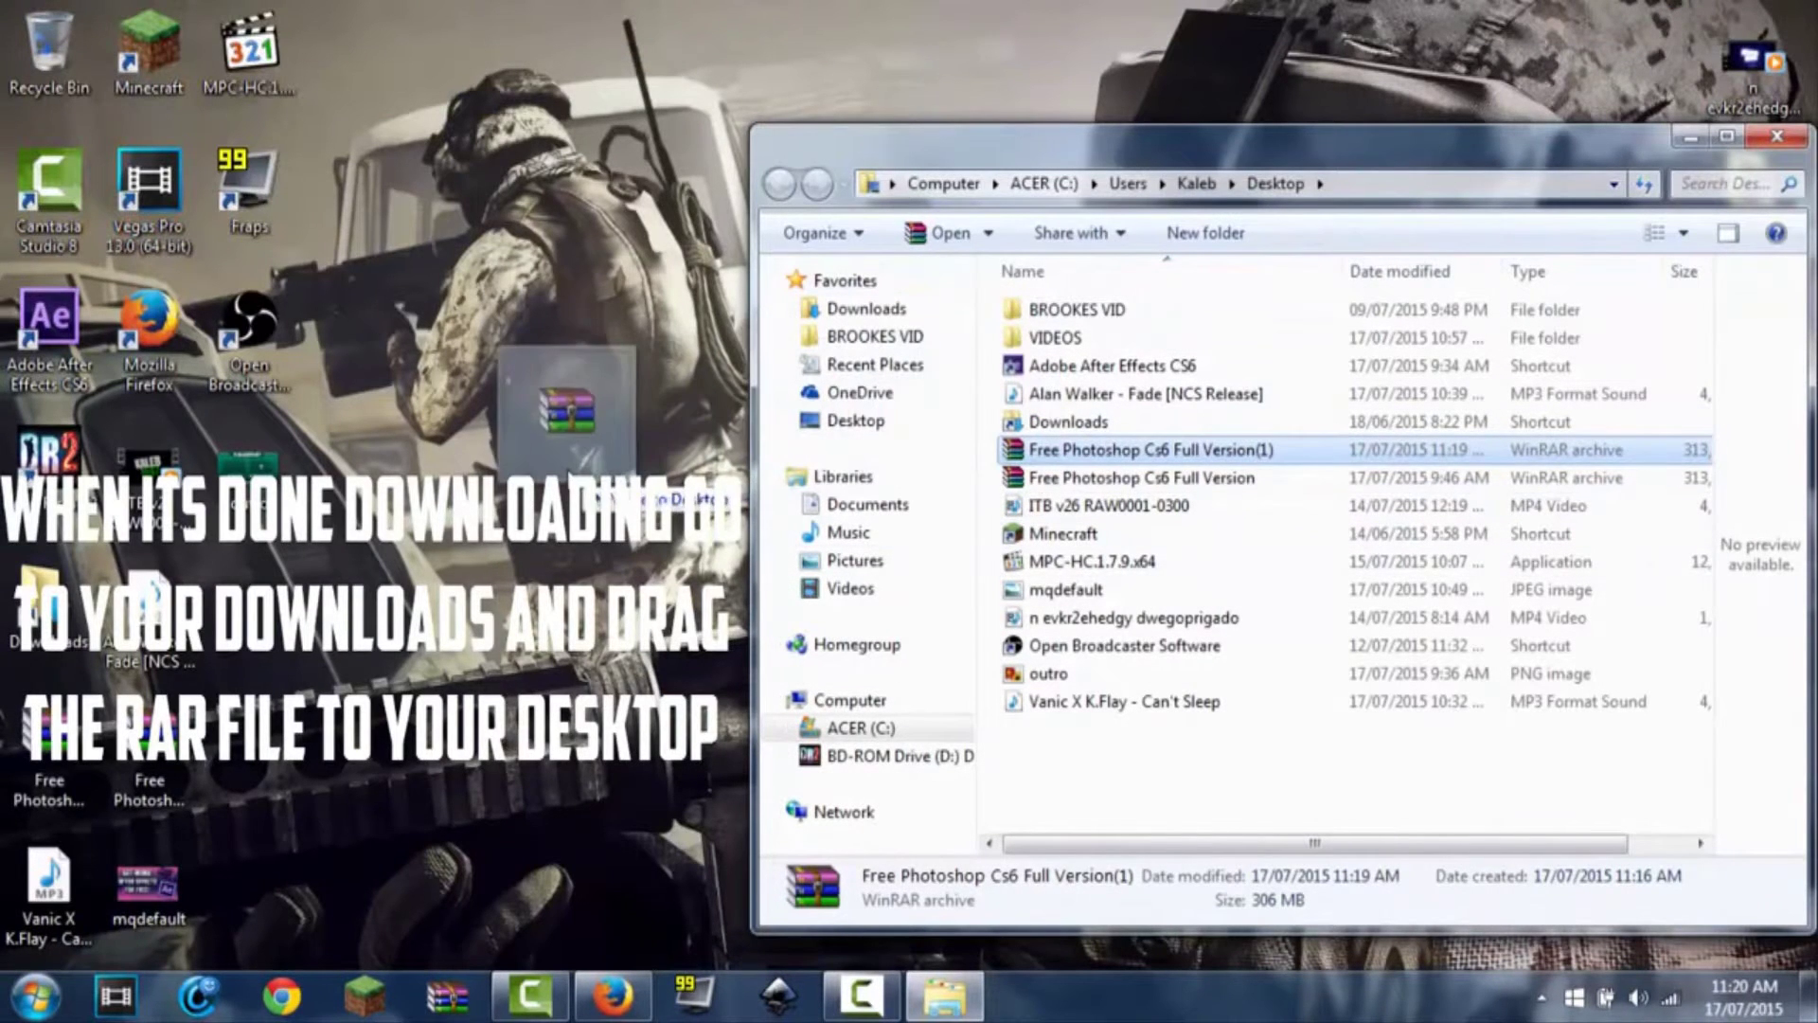
left_click(1776, 136)
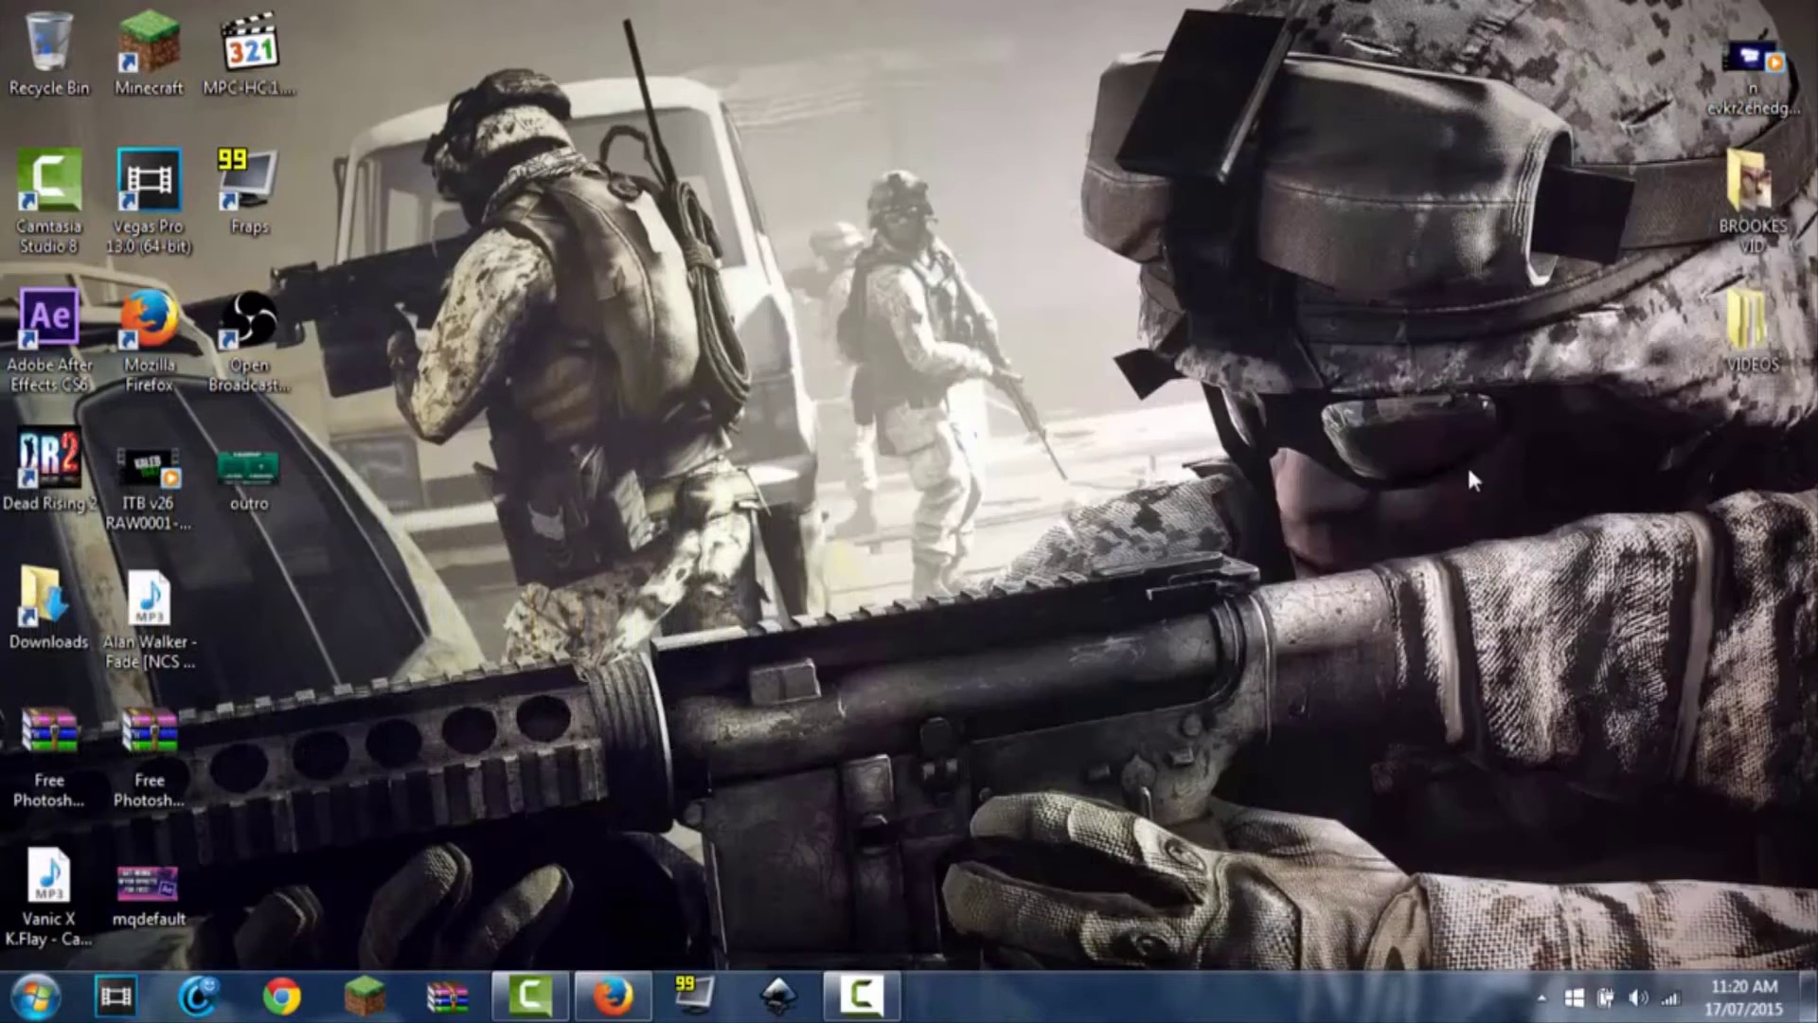
Open the desktop RAR in WinRAR and drag the Free Photoshop folder onto the desktop.
right_click(150, 736)
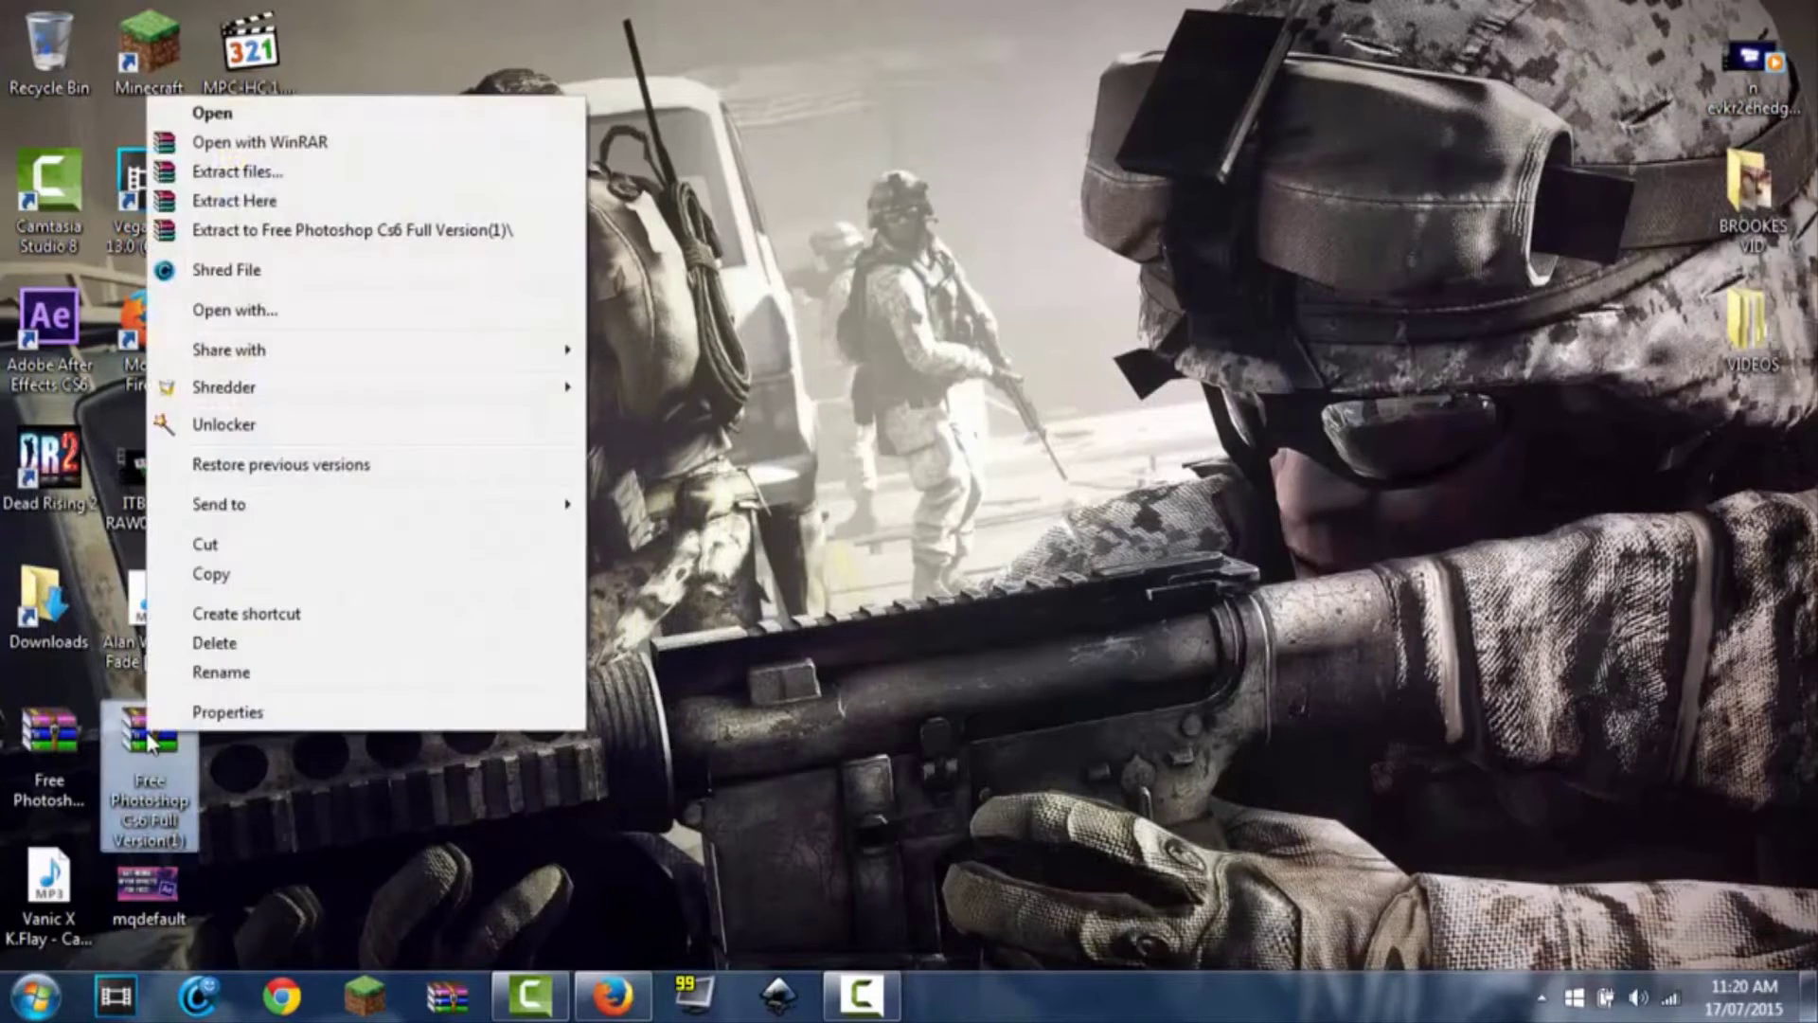
double_click(149, 739)
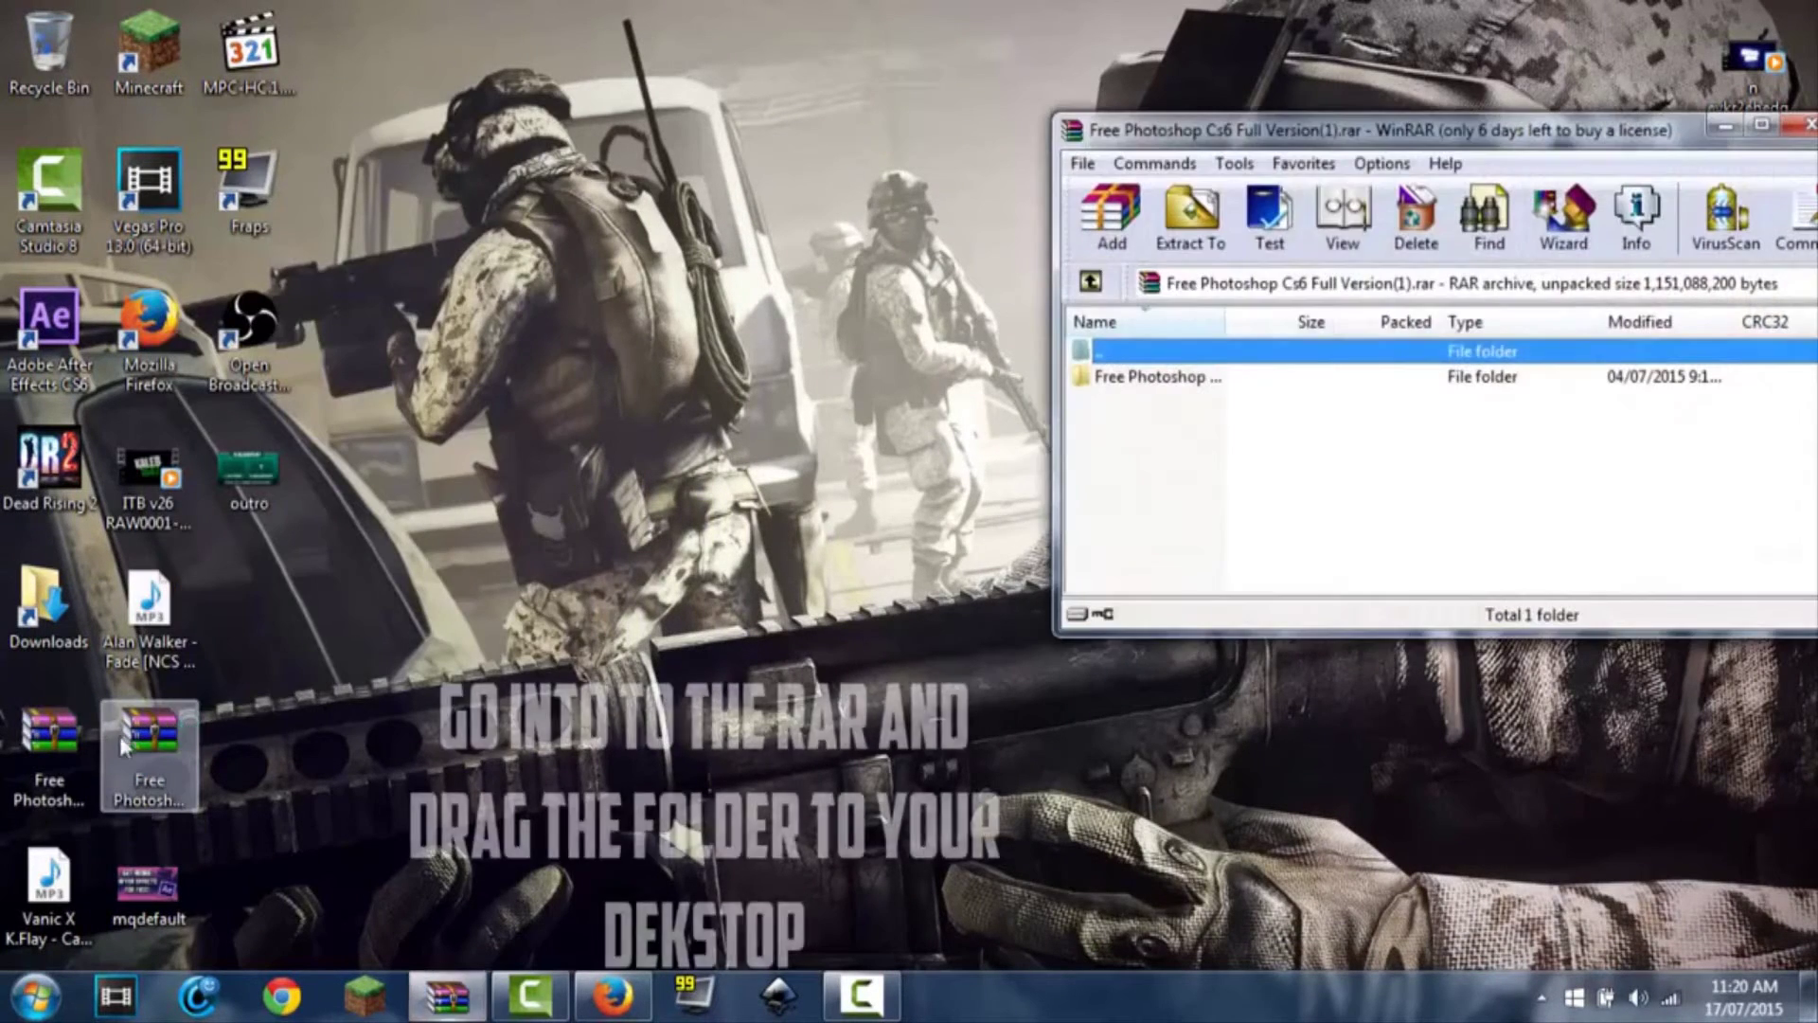
left_click_drag(1282, 379, 1072, 486)
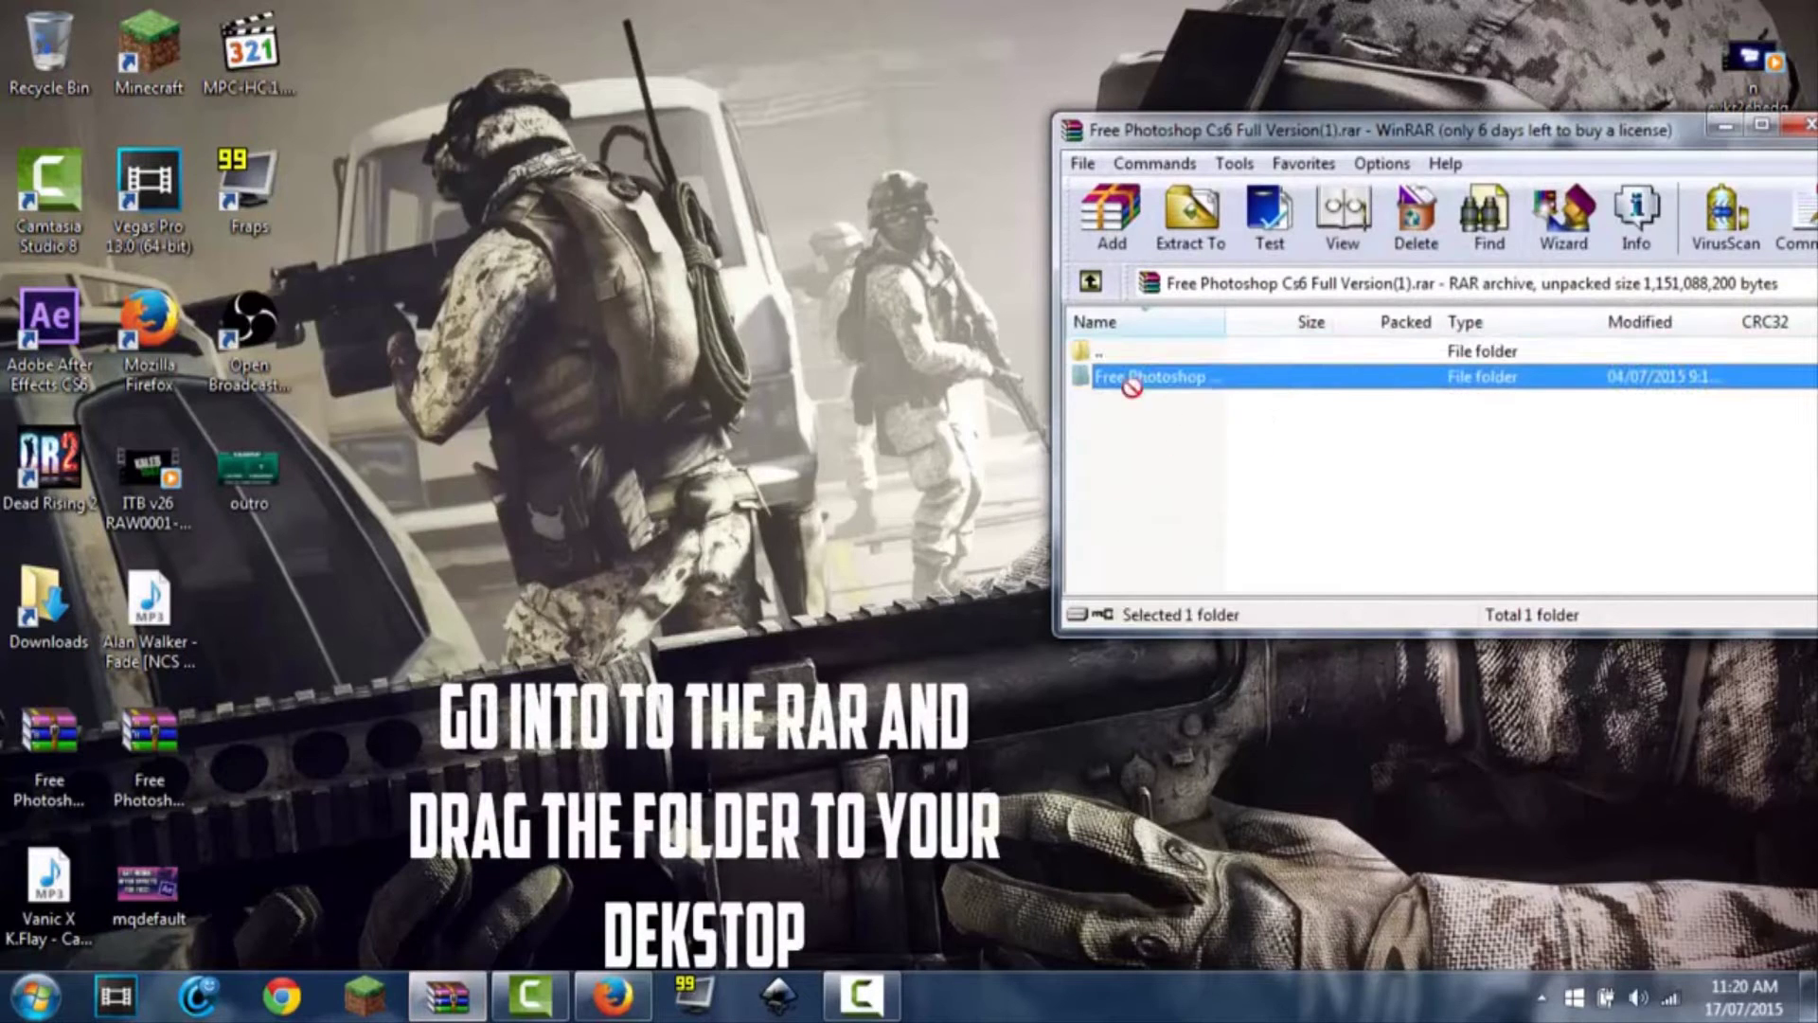
left_click_drag(847, 405, 849, 384)
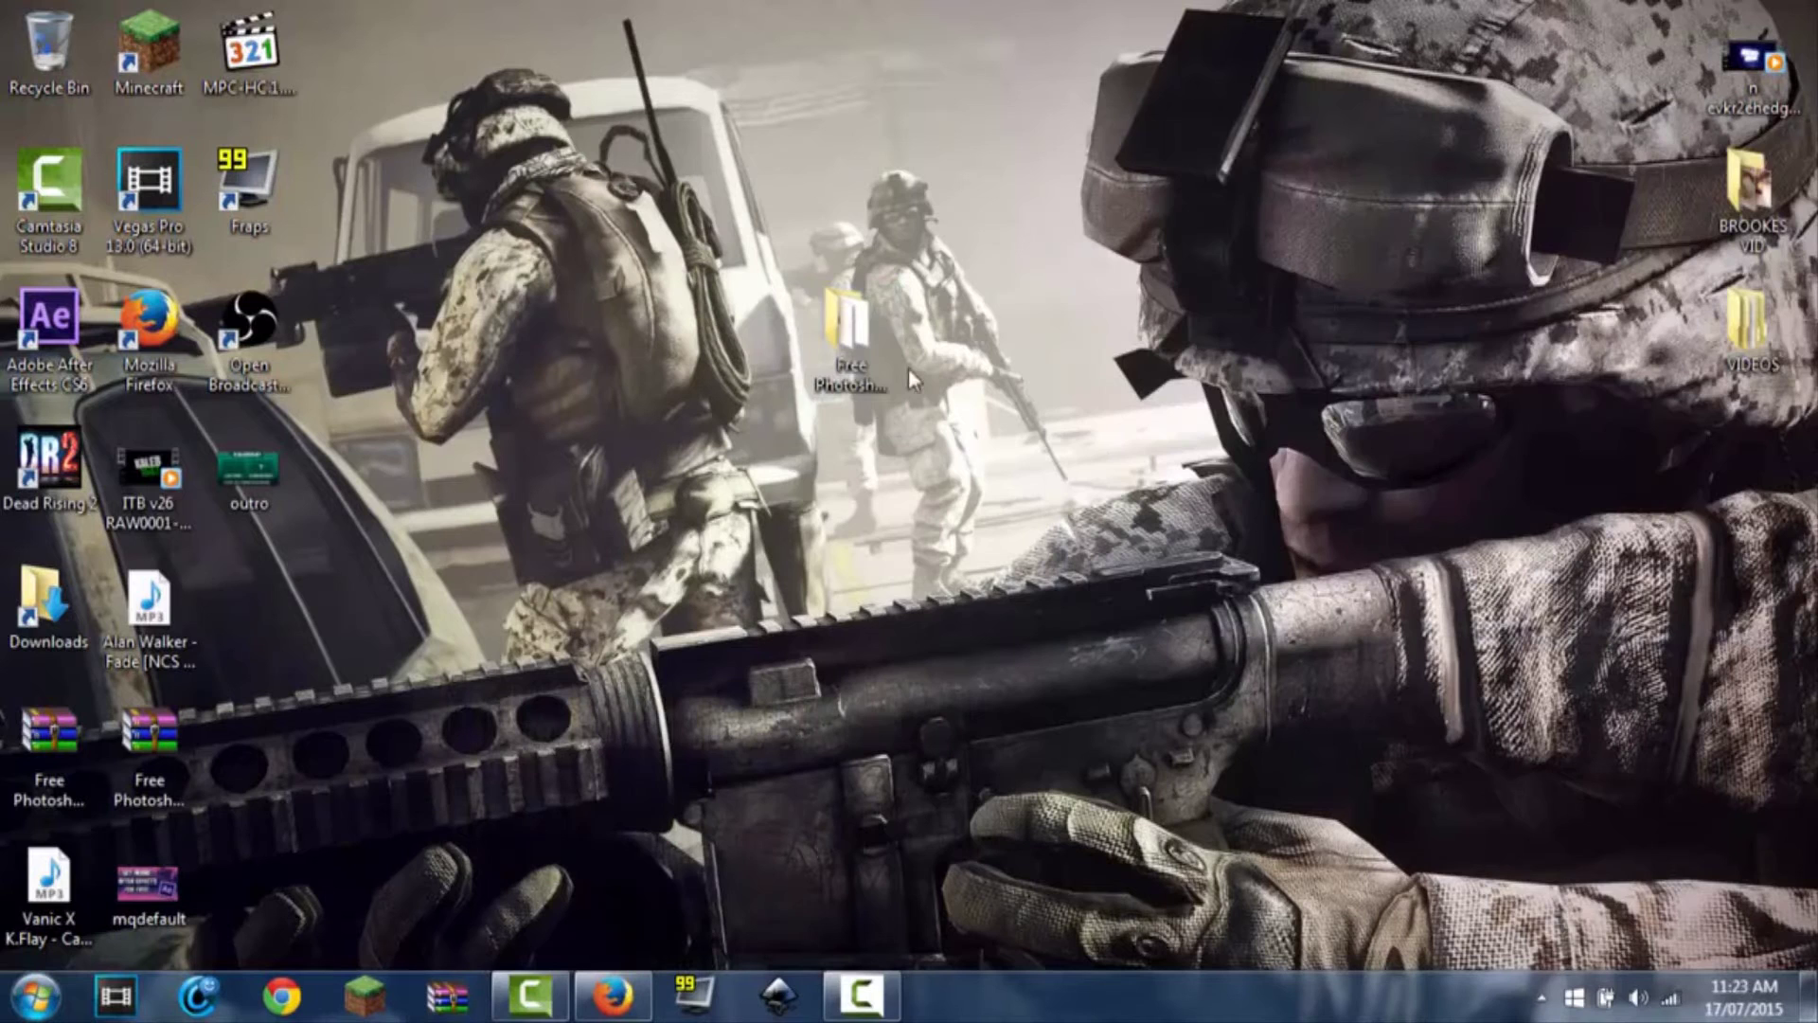
Create a PSCS6 shortcut in the extracted Photoshop folder and move it to the desktop.
left_click(889, 359)
double_click(889, 358)
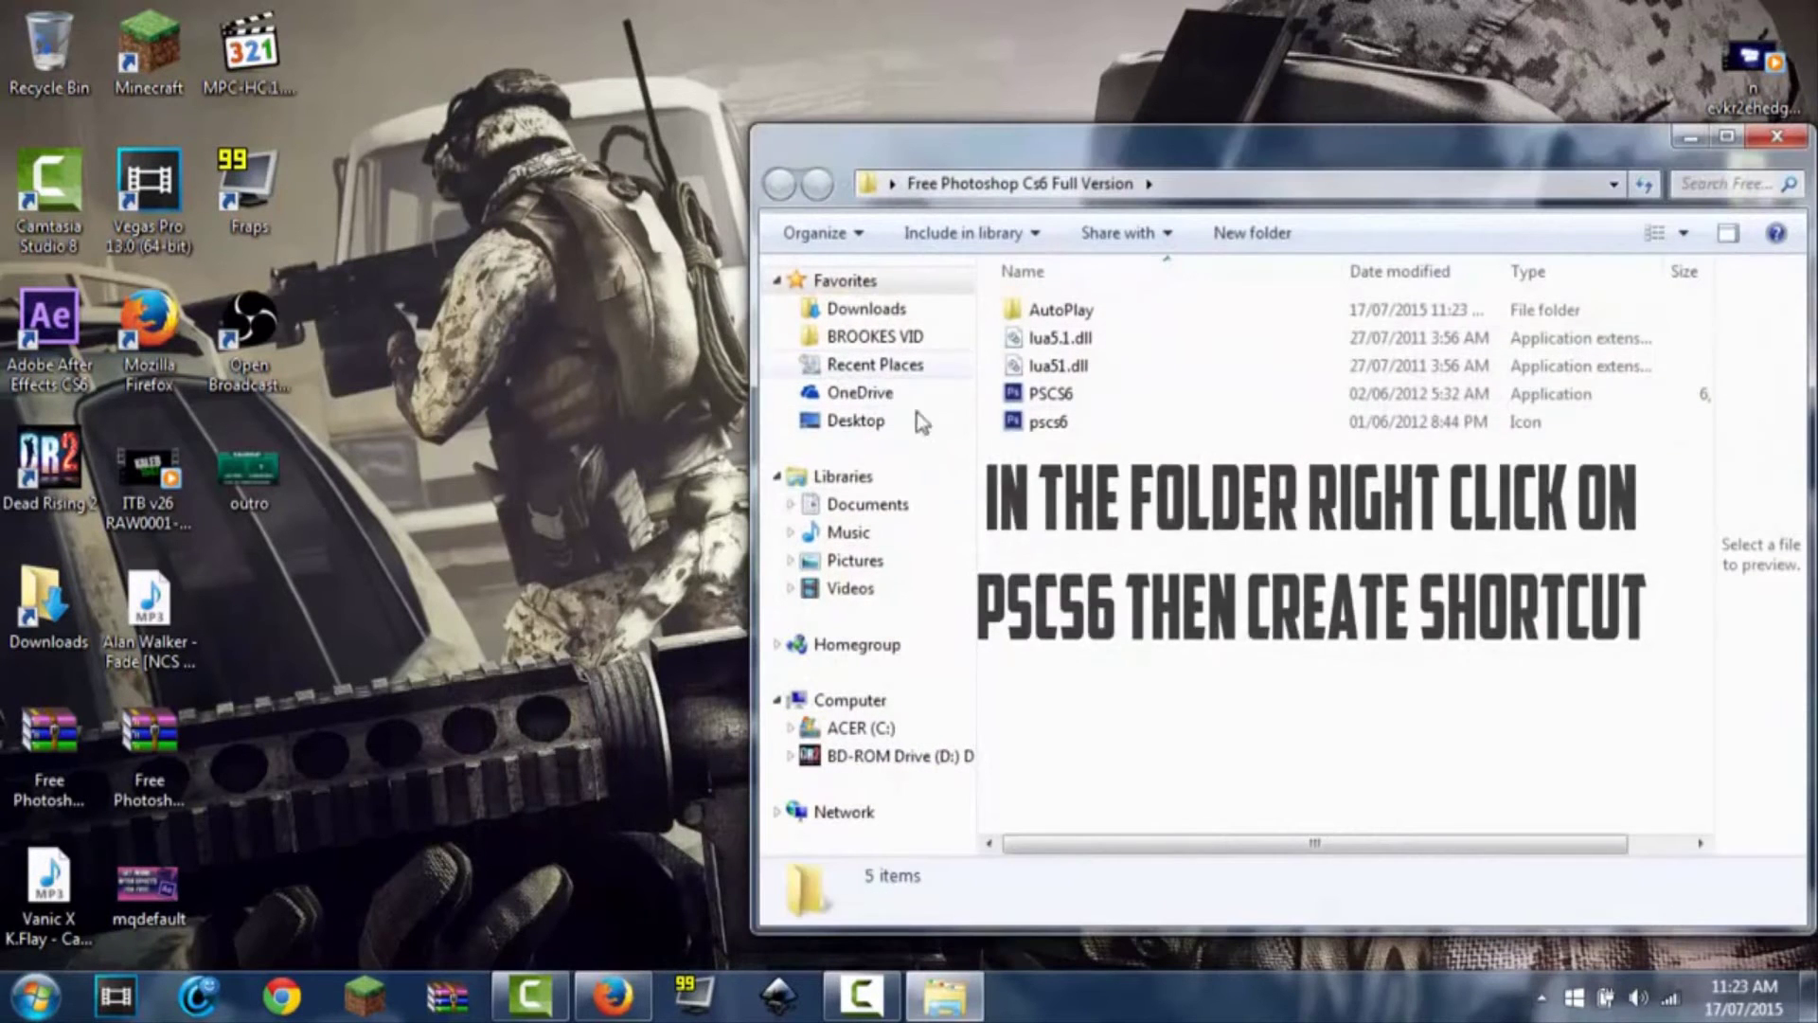
left_click(1035, 397)
right_click(1036, 396)
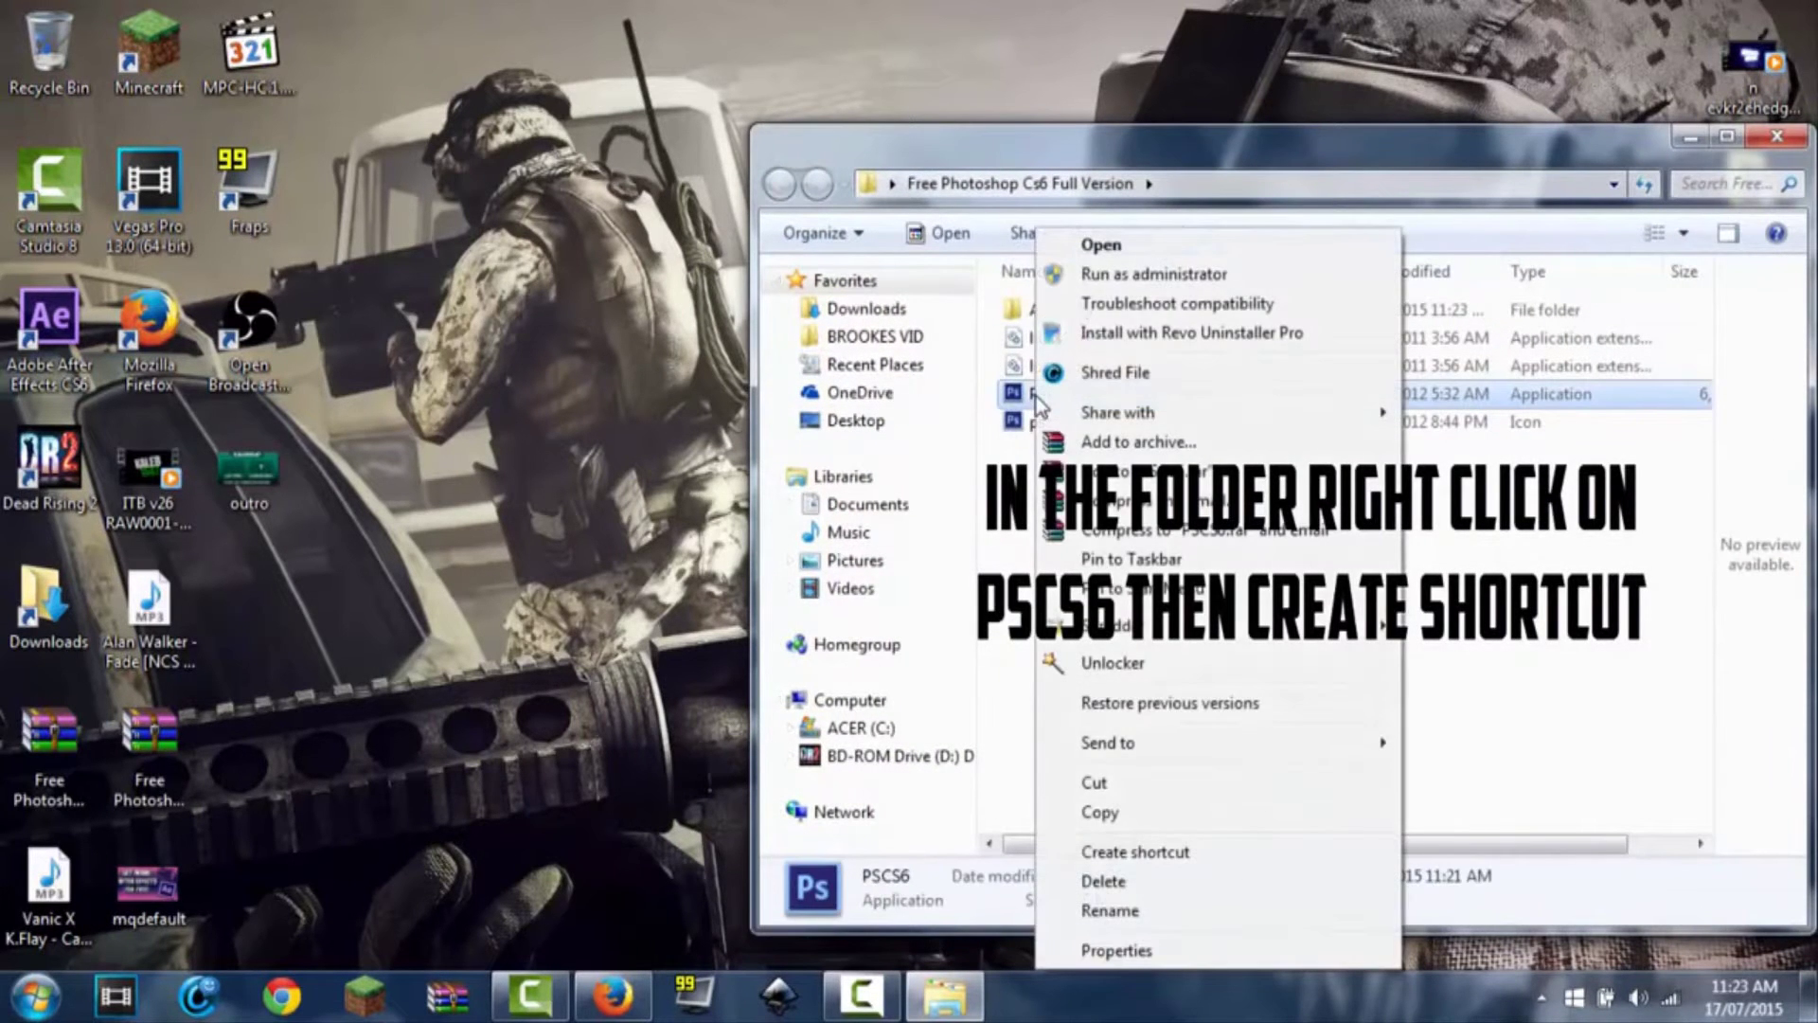
left_click(1102, 852)
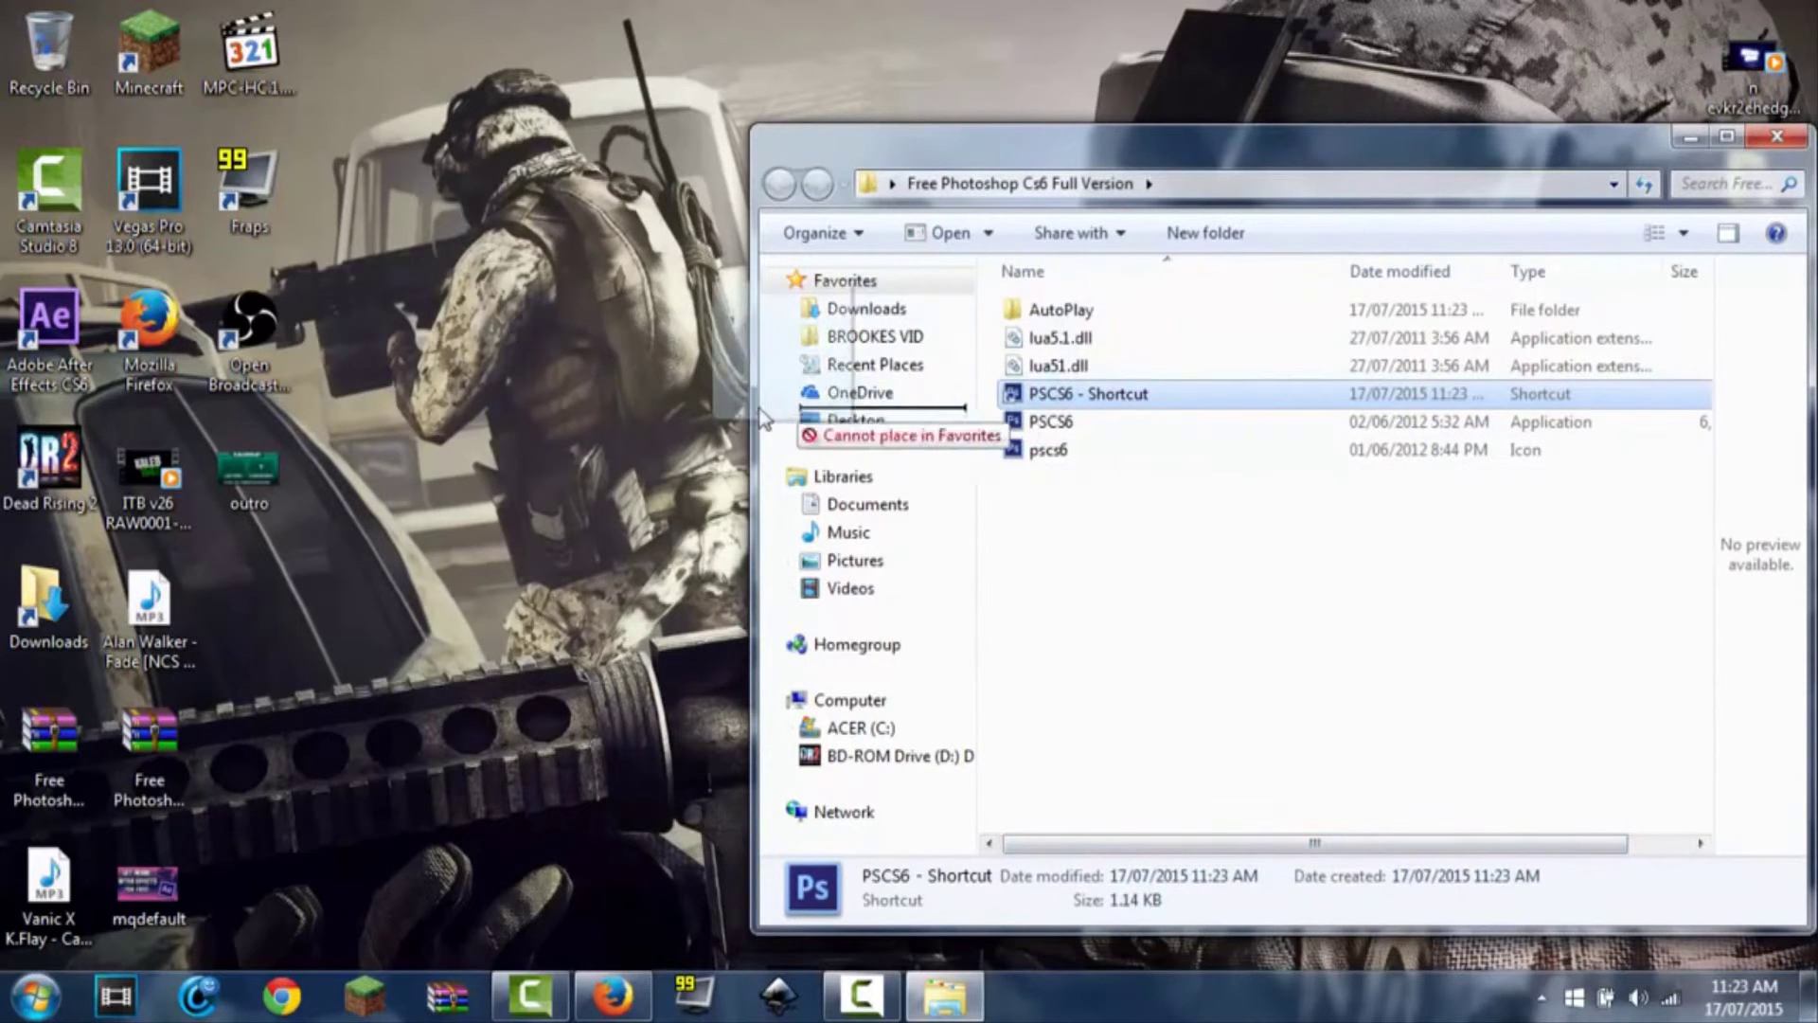
left_click_drag(1066, 408, 649, 415)
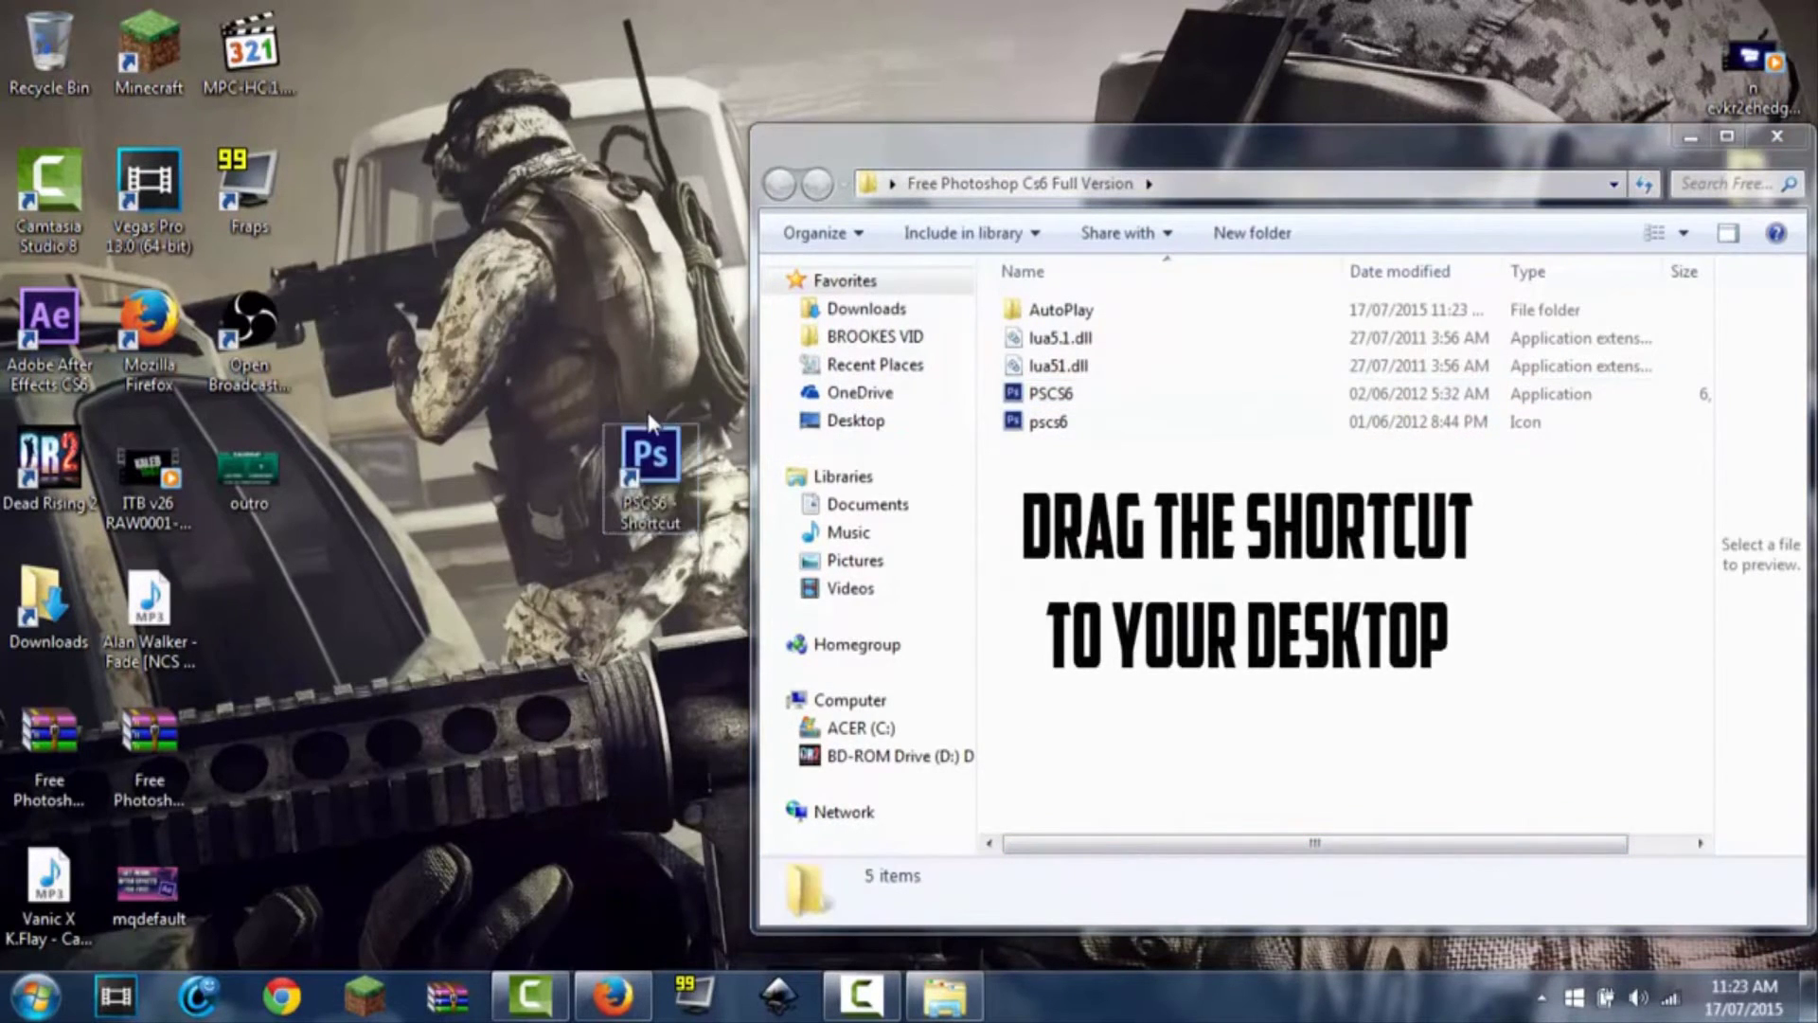
left_click(1774, 136)
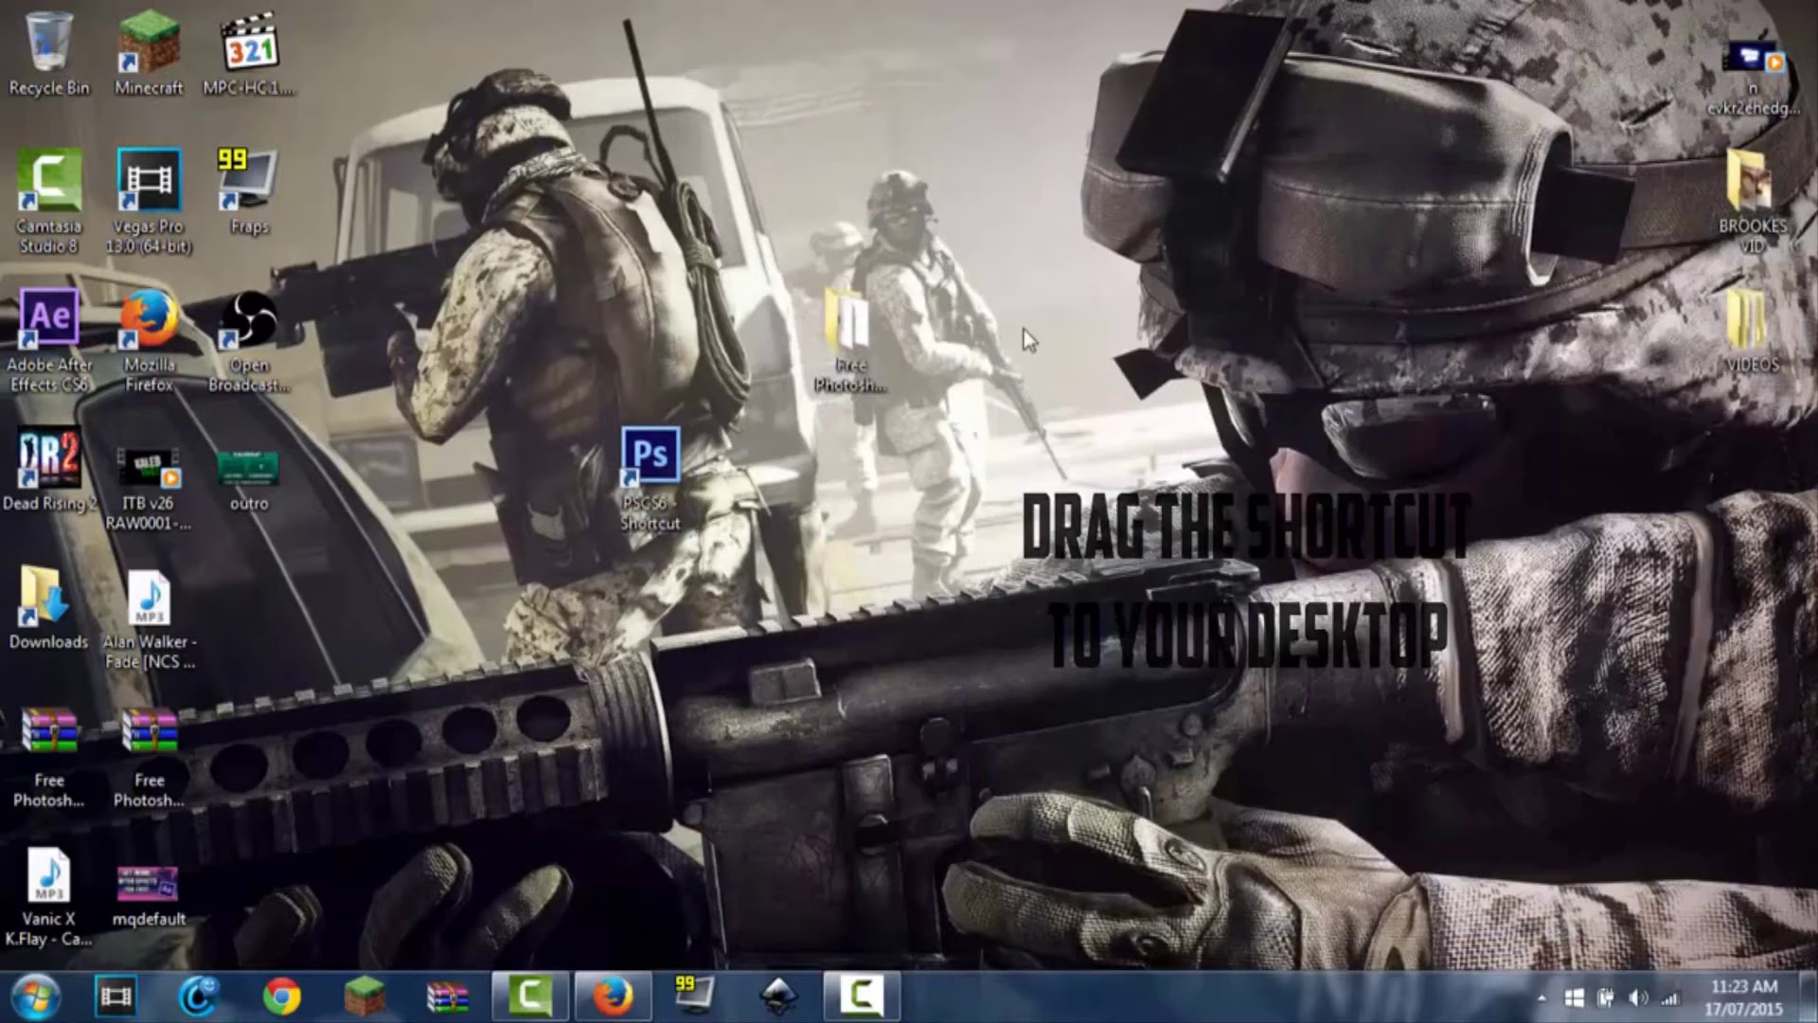
Enable 'Run this program as an administrator' in the PSCS6 shortcut's Compatibility properties.
right_click(660, 470)
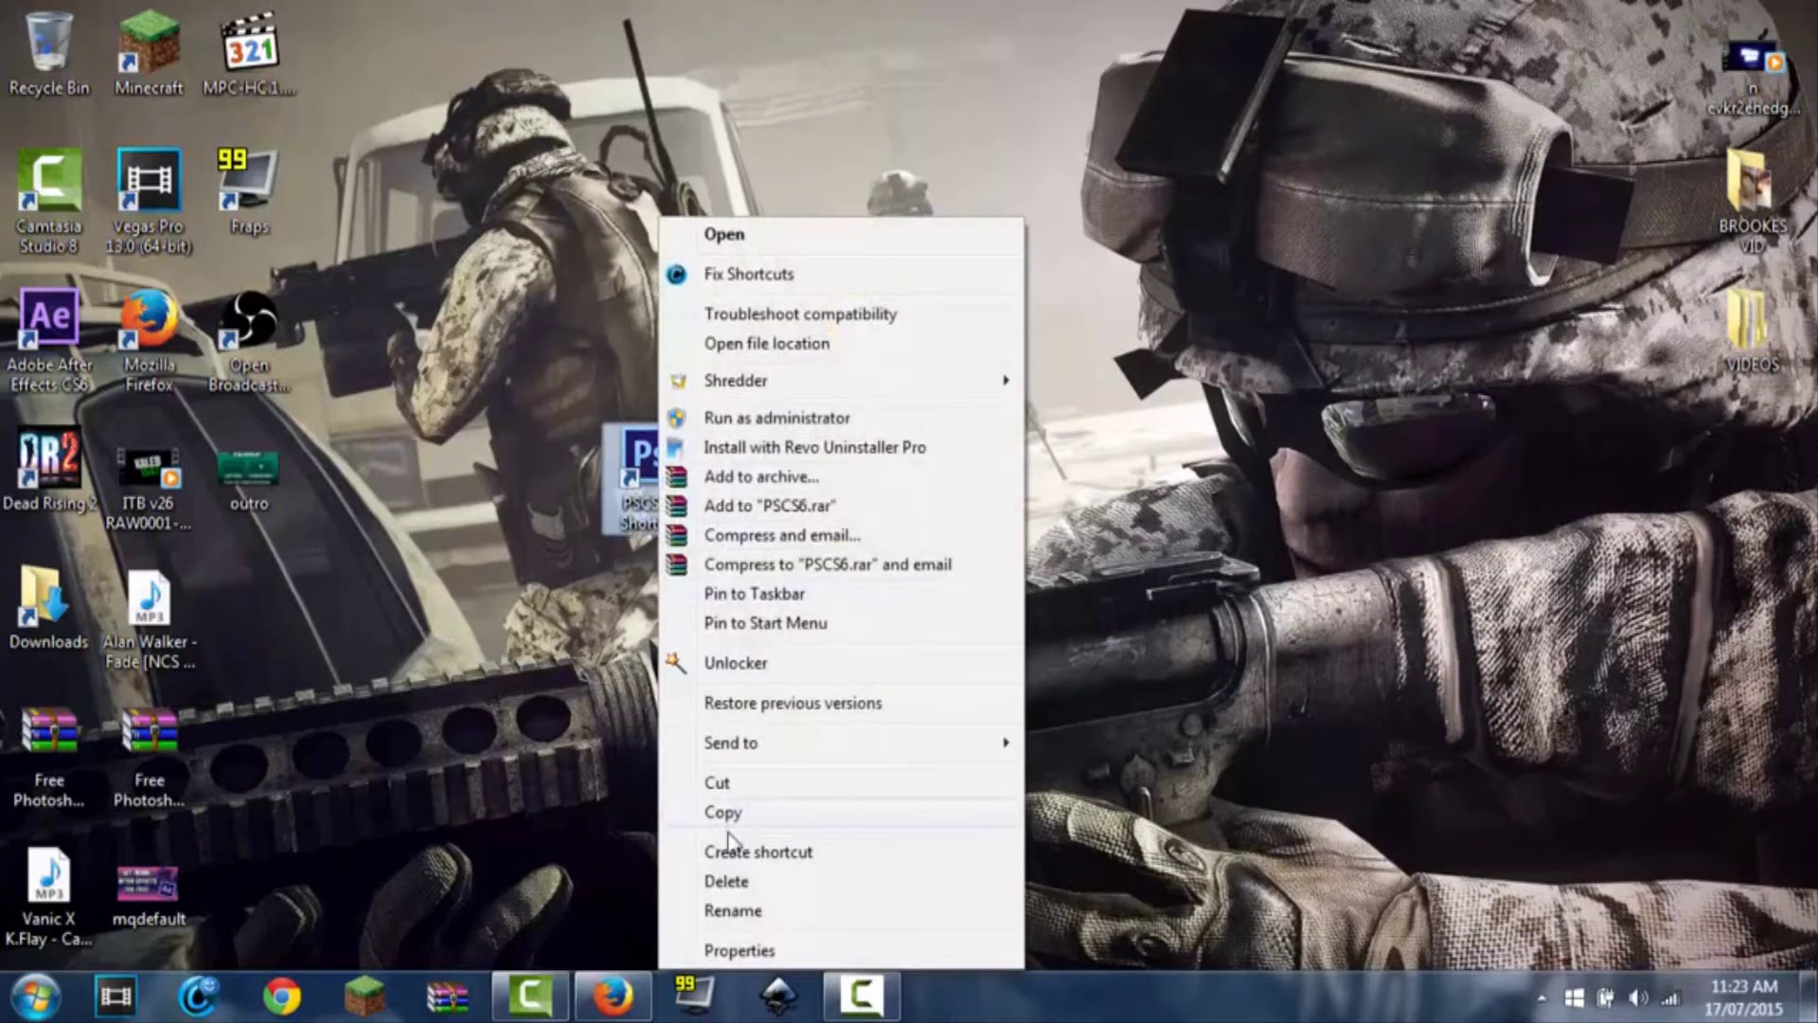
left_click(729, 949)
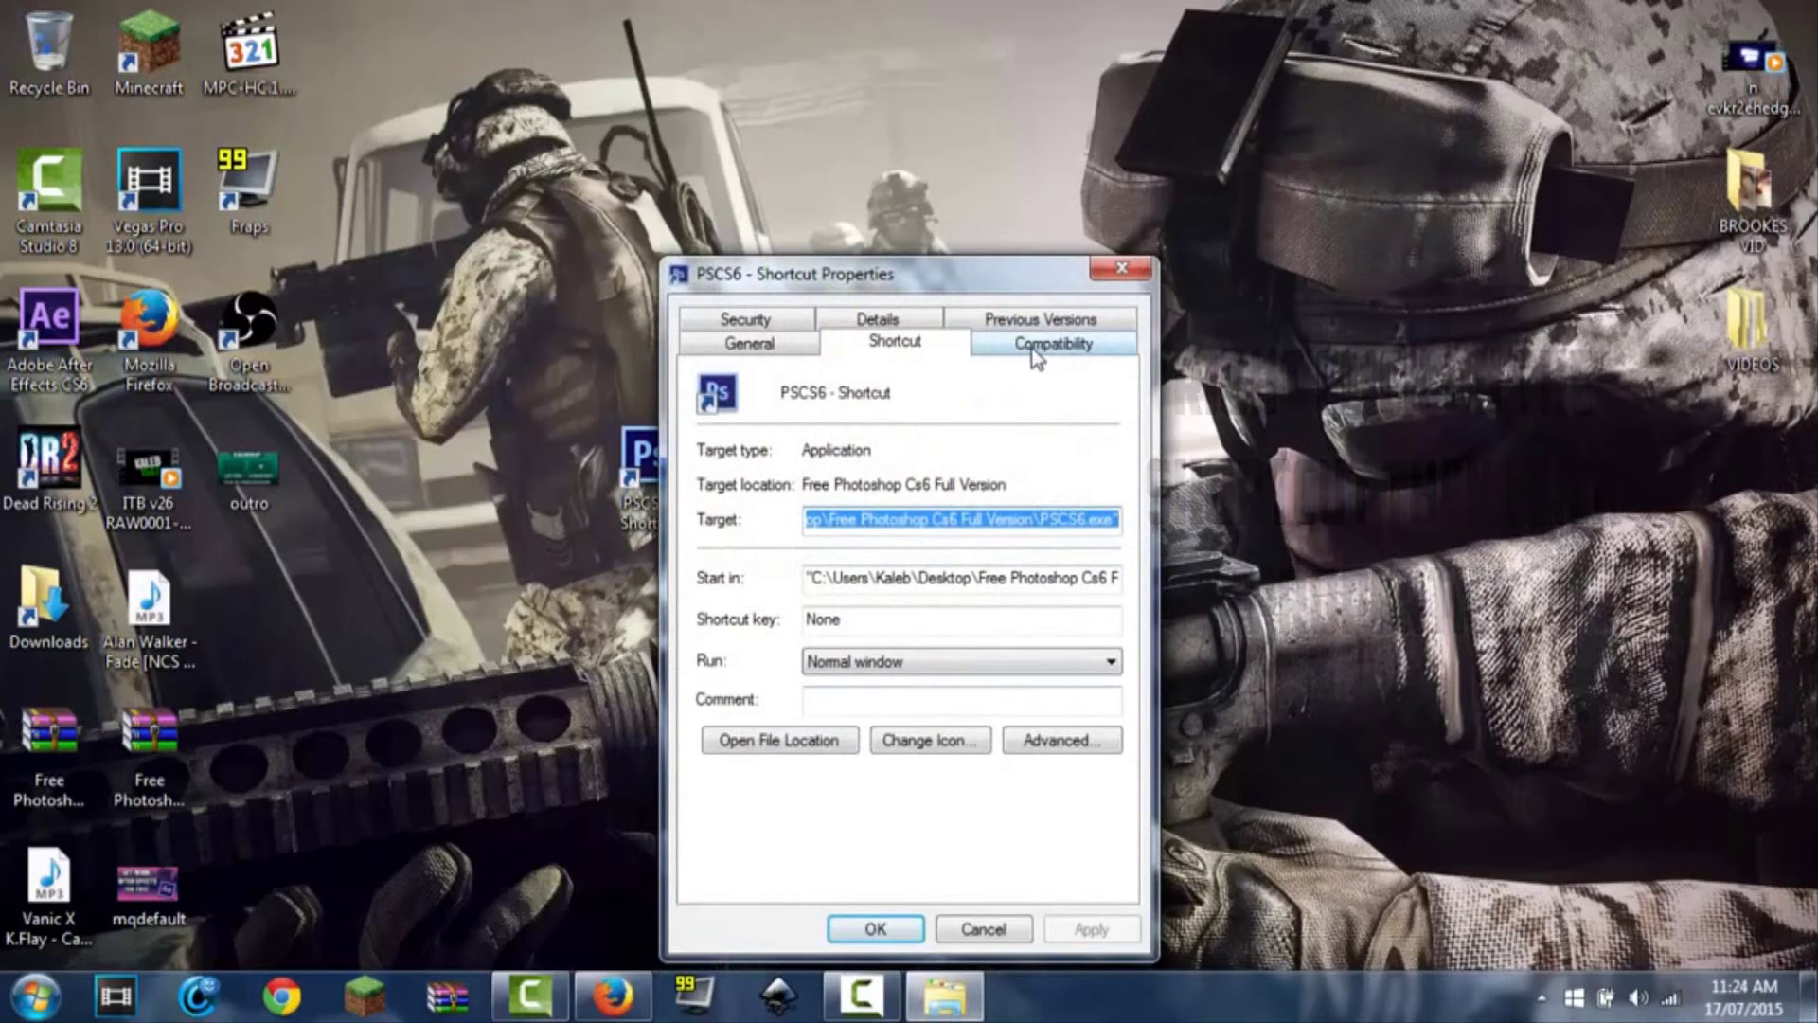
left_click(1034, 348)
left_click(918, 805)
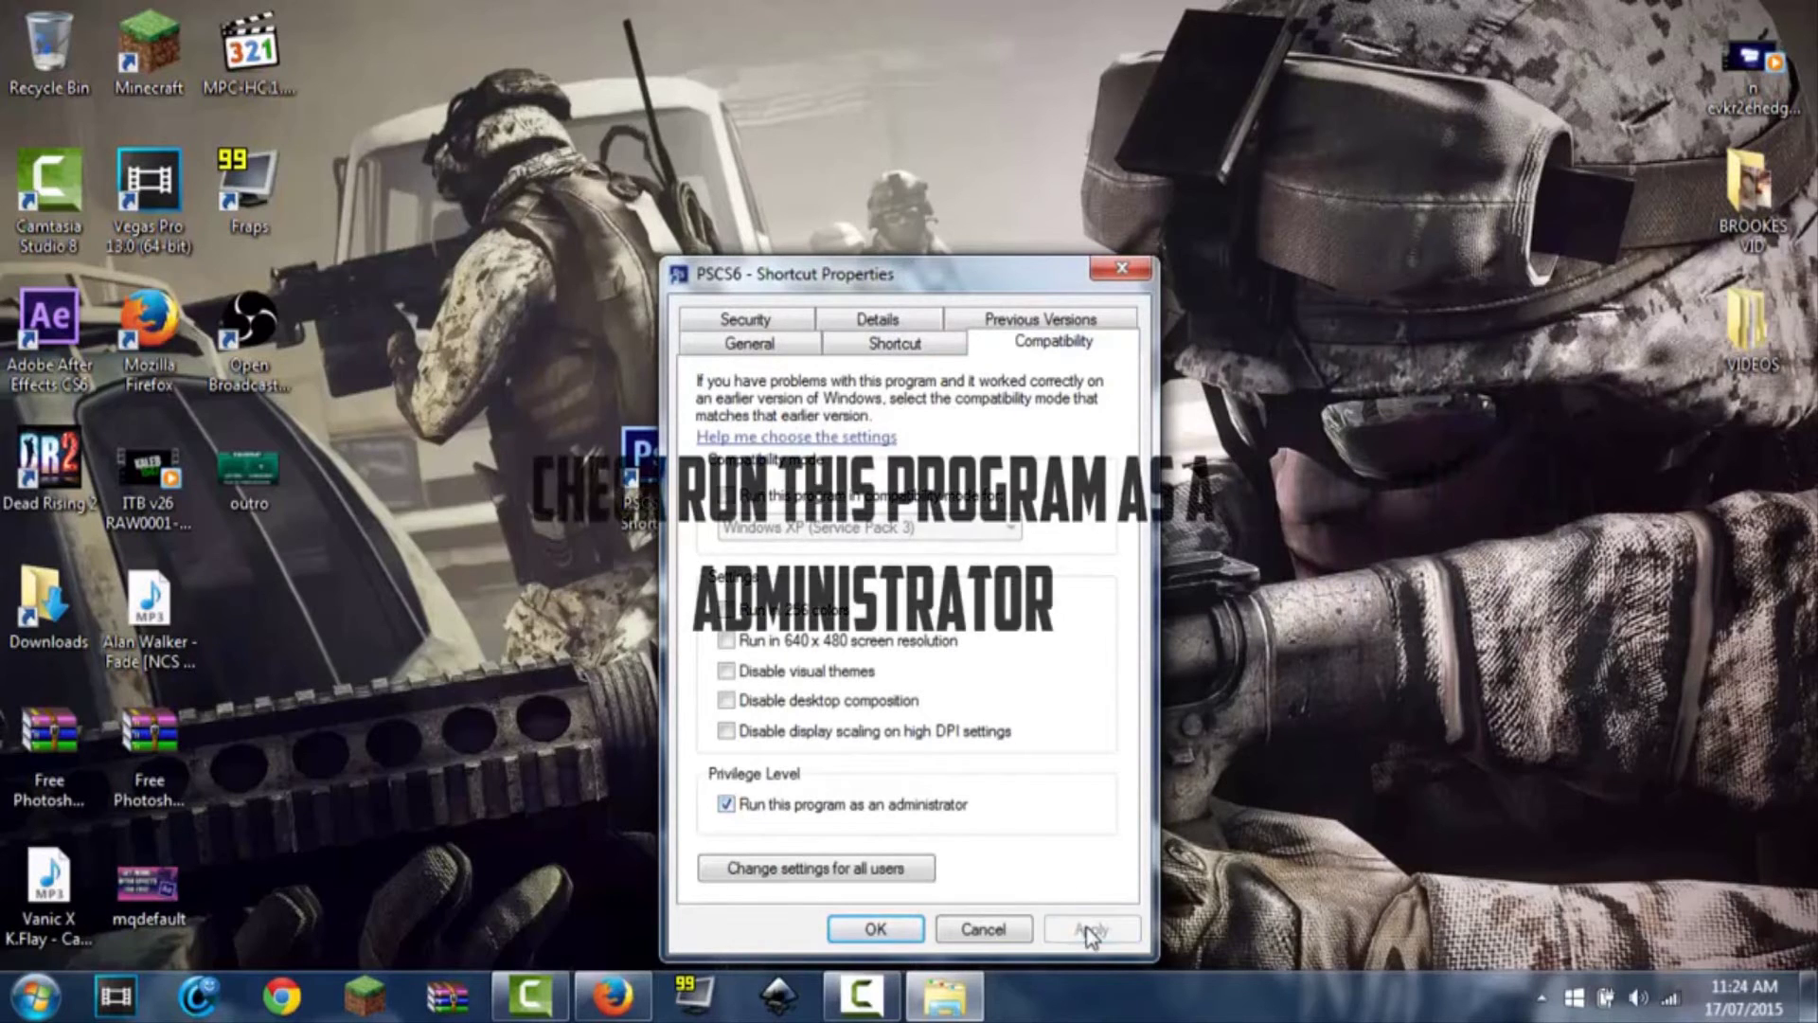
left_click(881, 929)
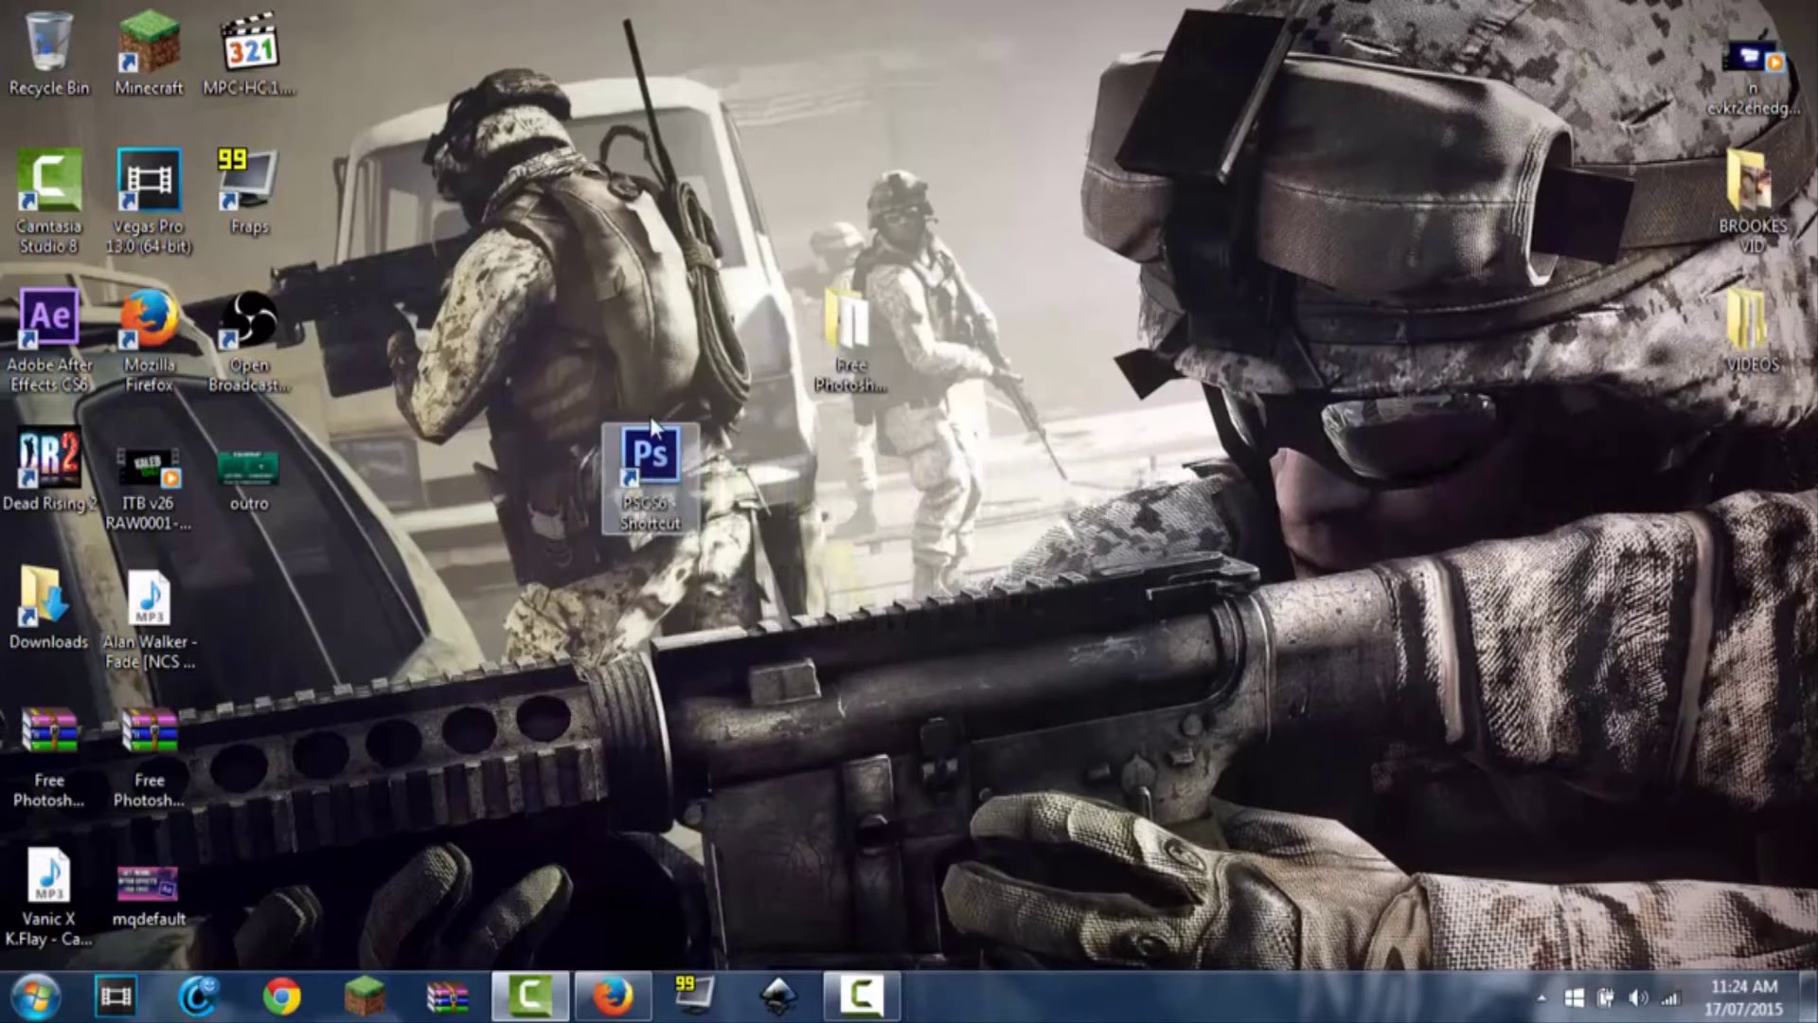
Launch PSCS6 from the desktop shortcut, choosing en_US and allowing both run prompts.
double_click(656, 457)
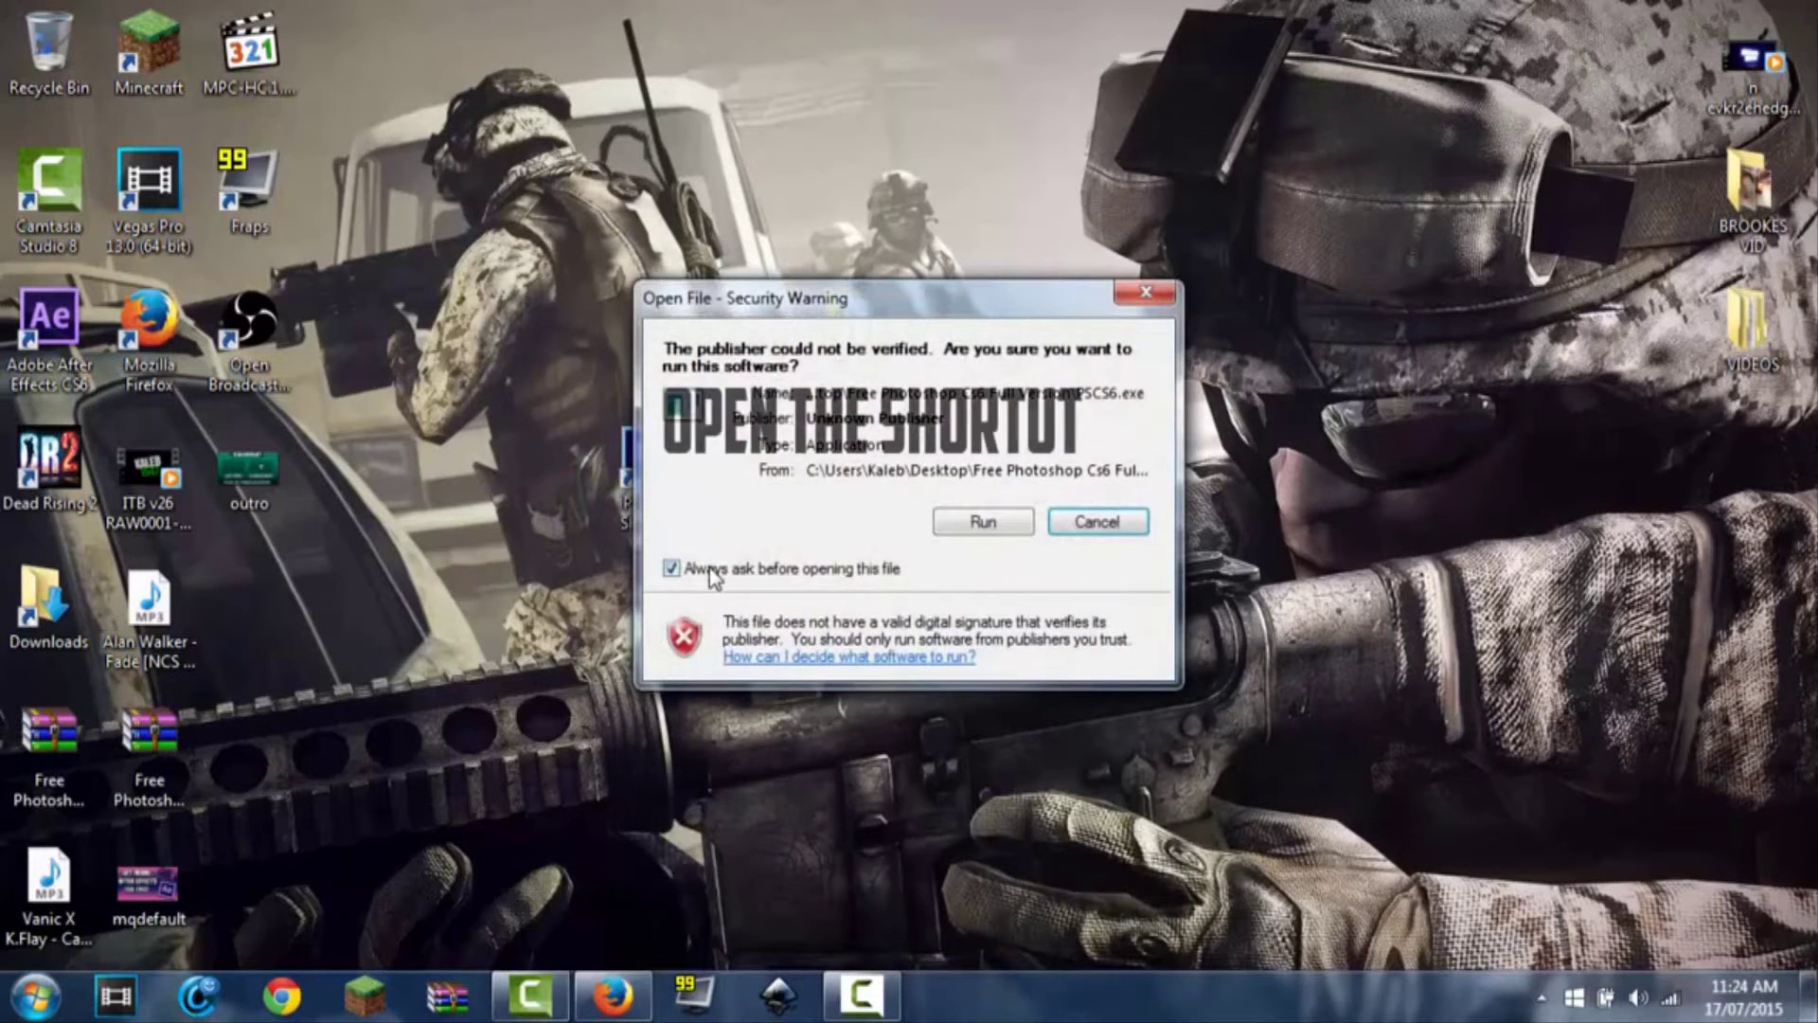
left_click(956, 528)
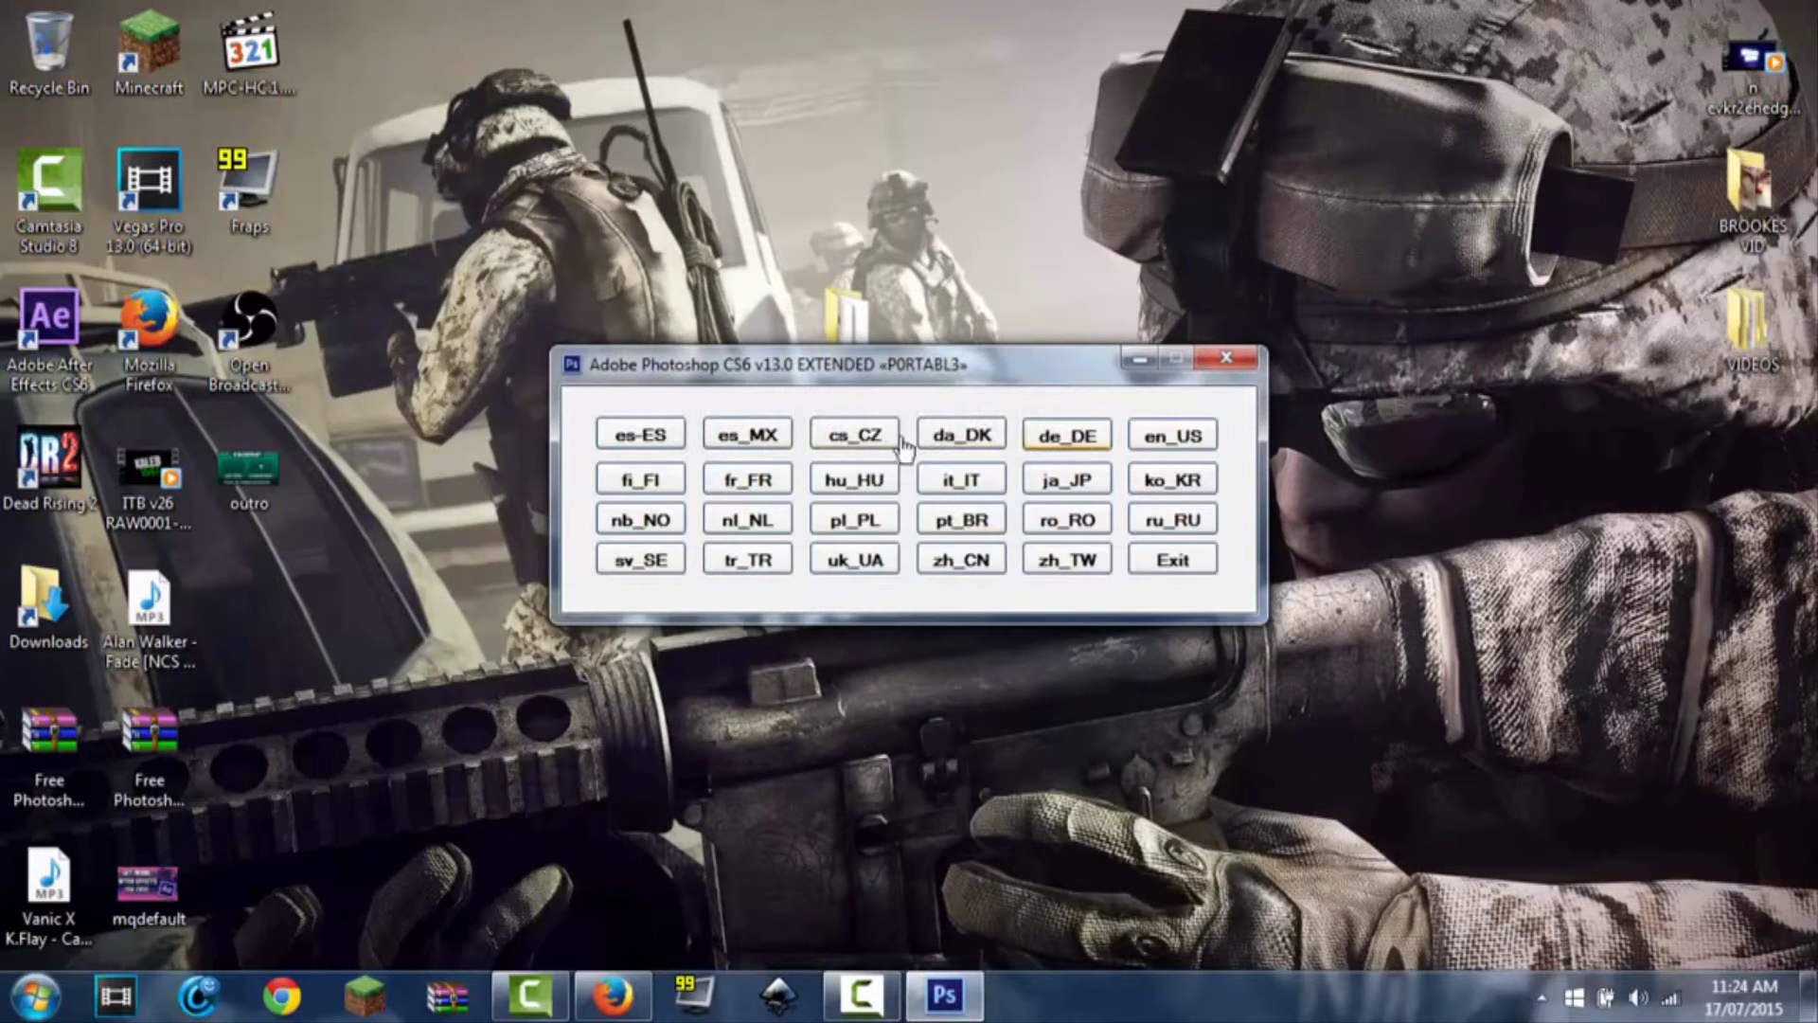
left_click(1194, 430)
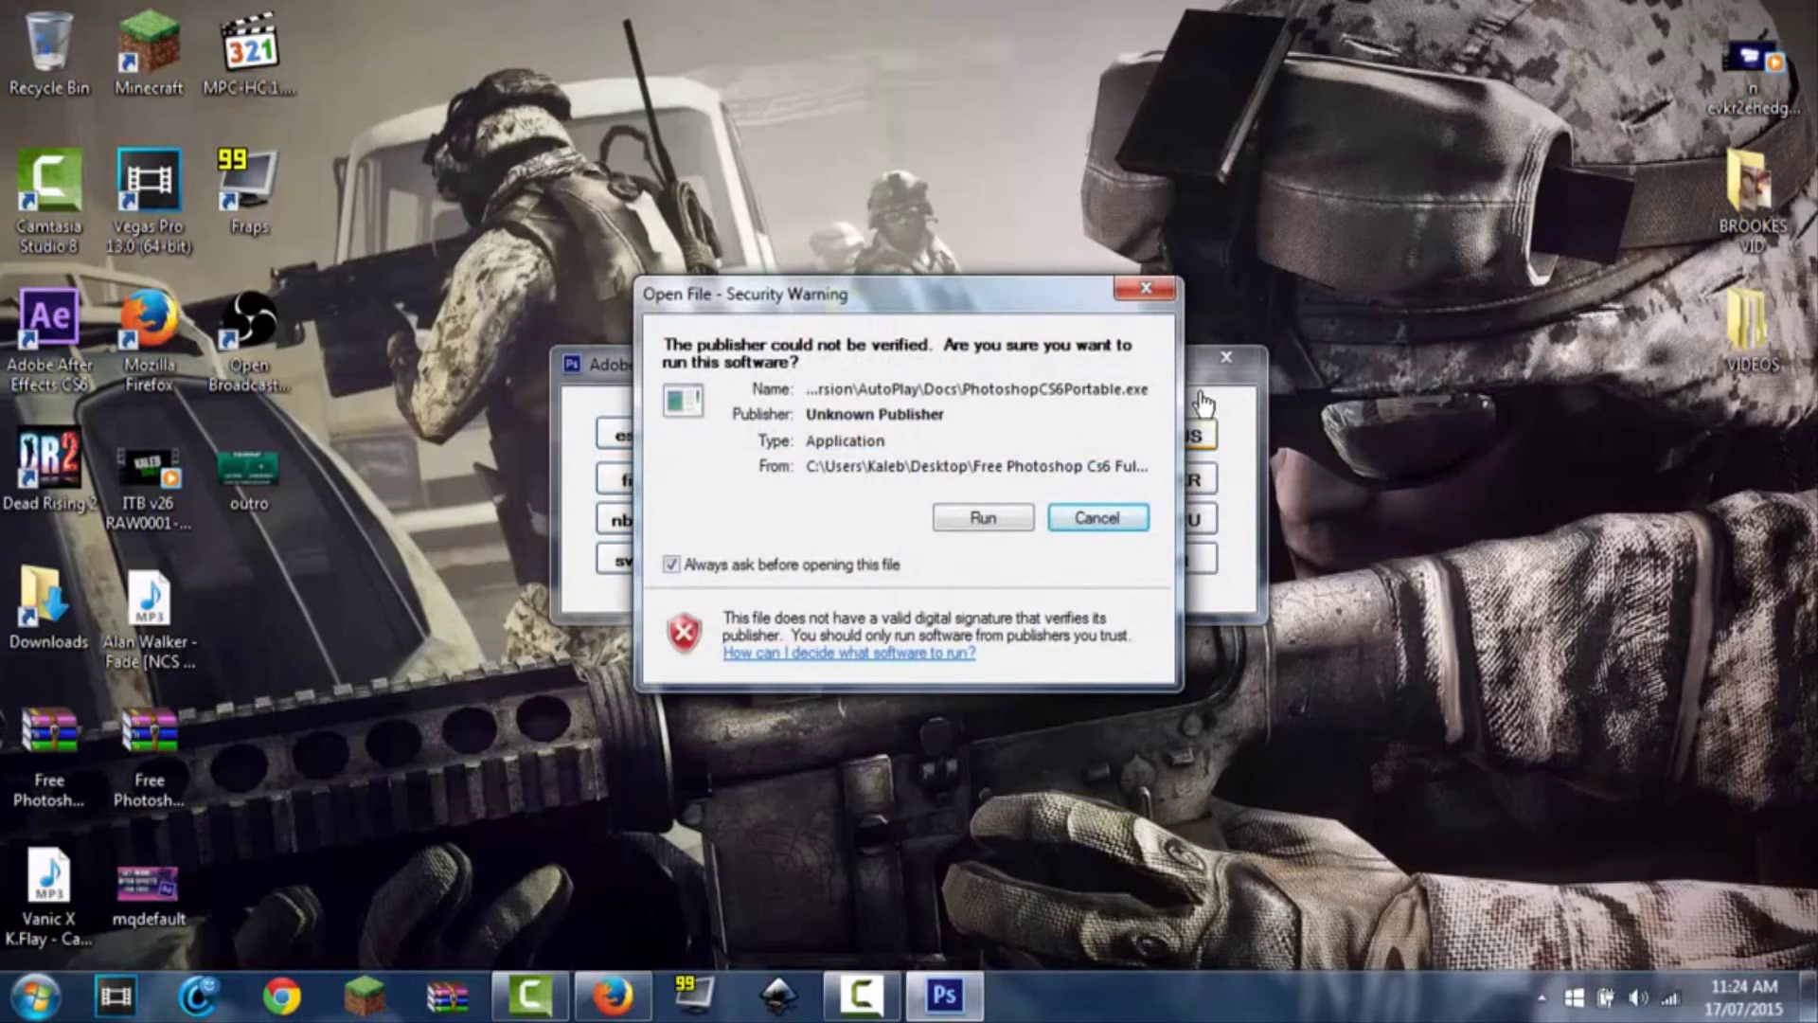
left_click(992, 514)
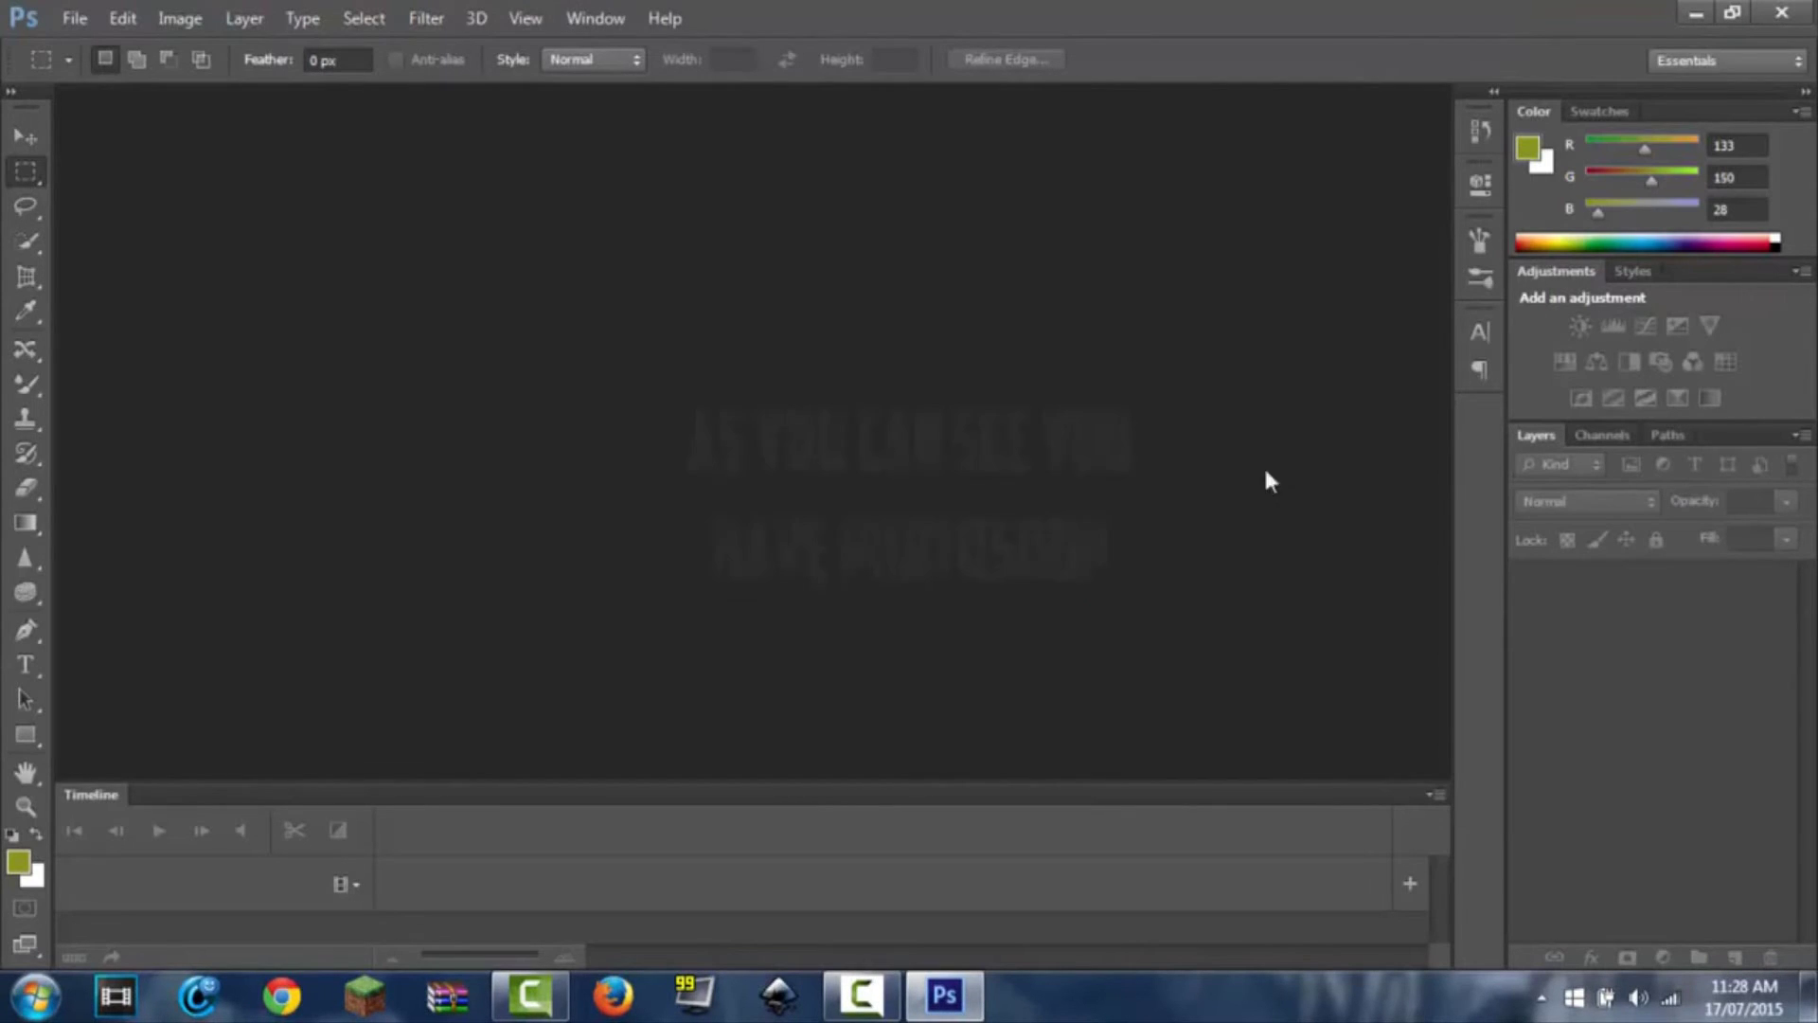
Open outro.png from the Desktop and marquee-select its large title.
left_click(71, 18)
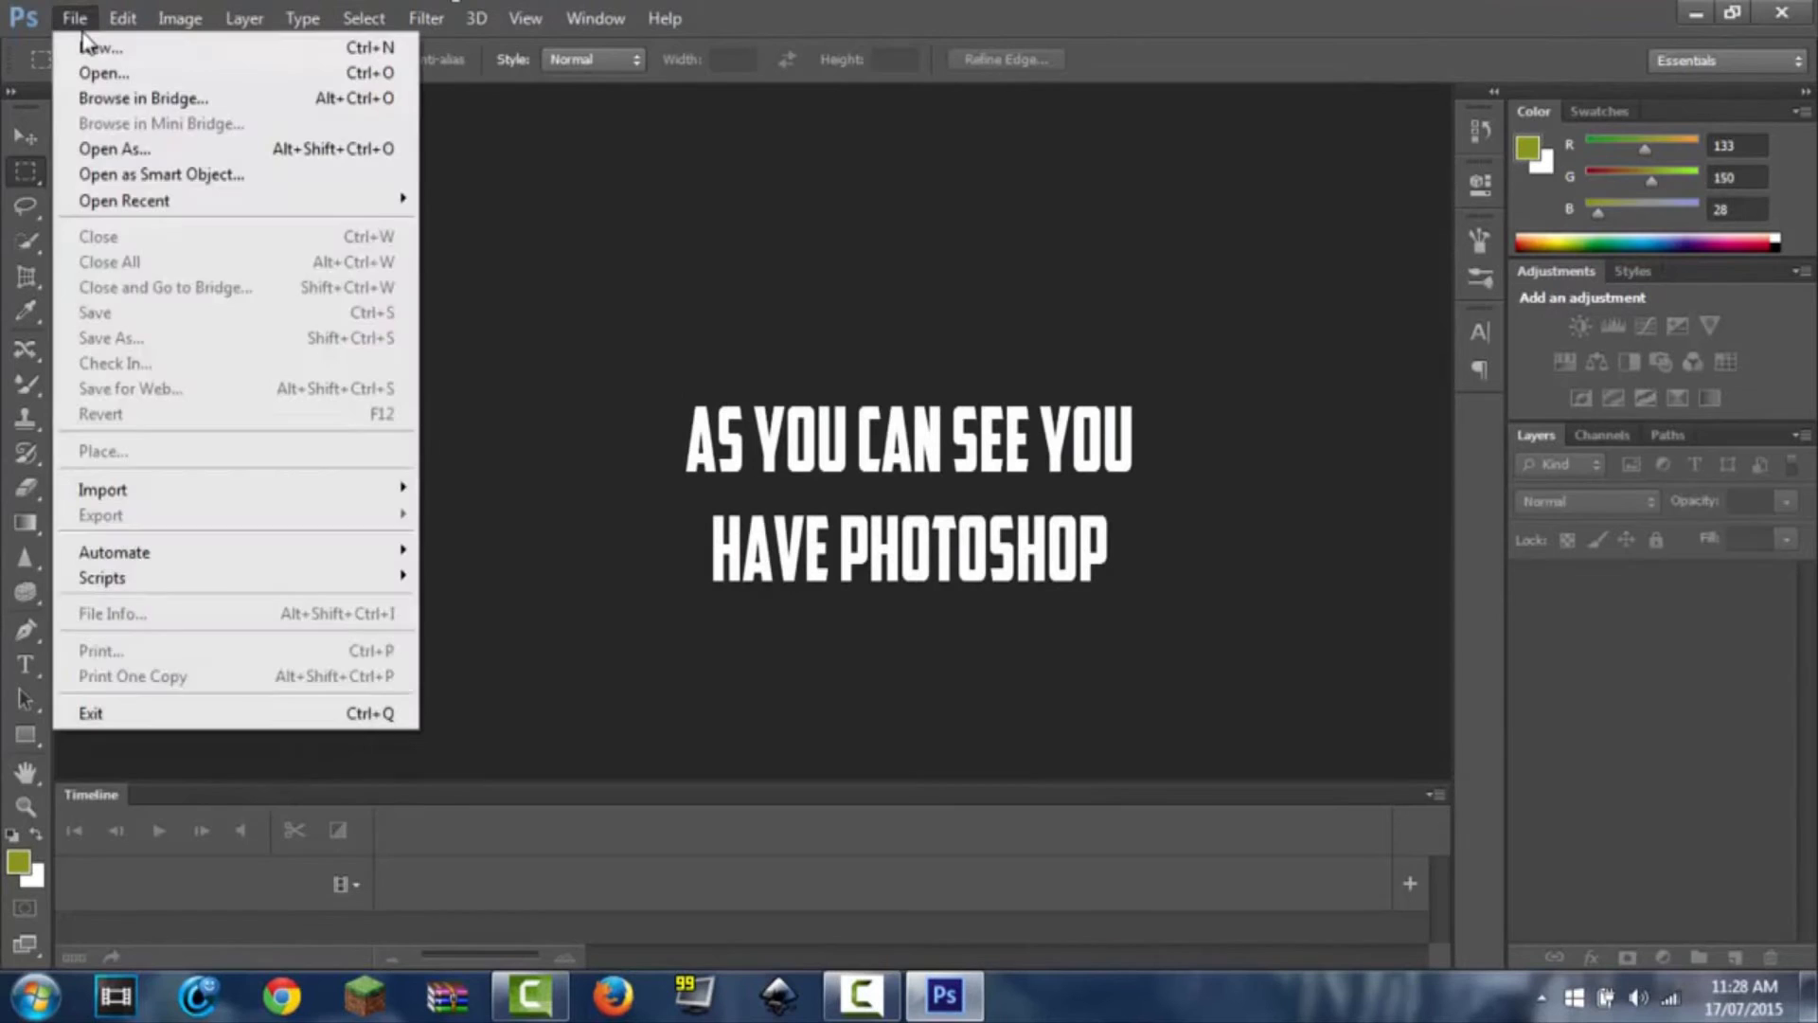
left_click(74, 19)
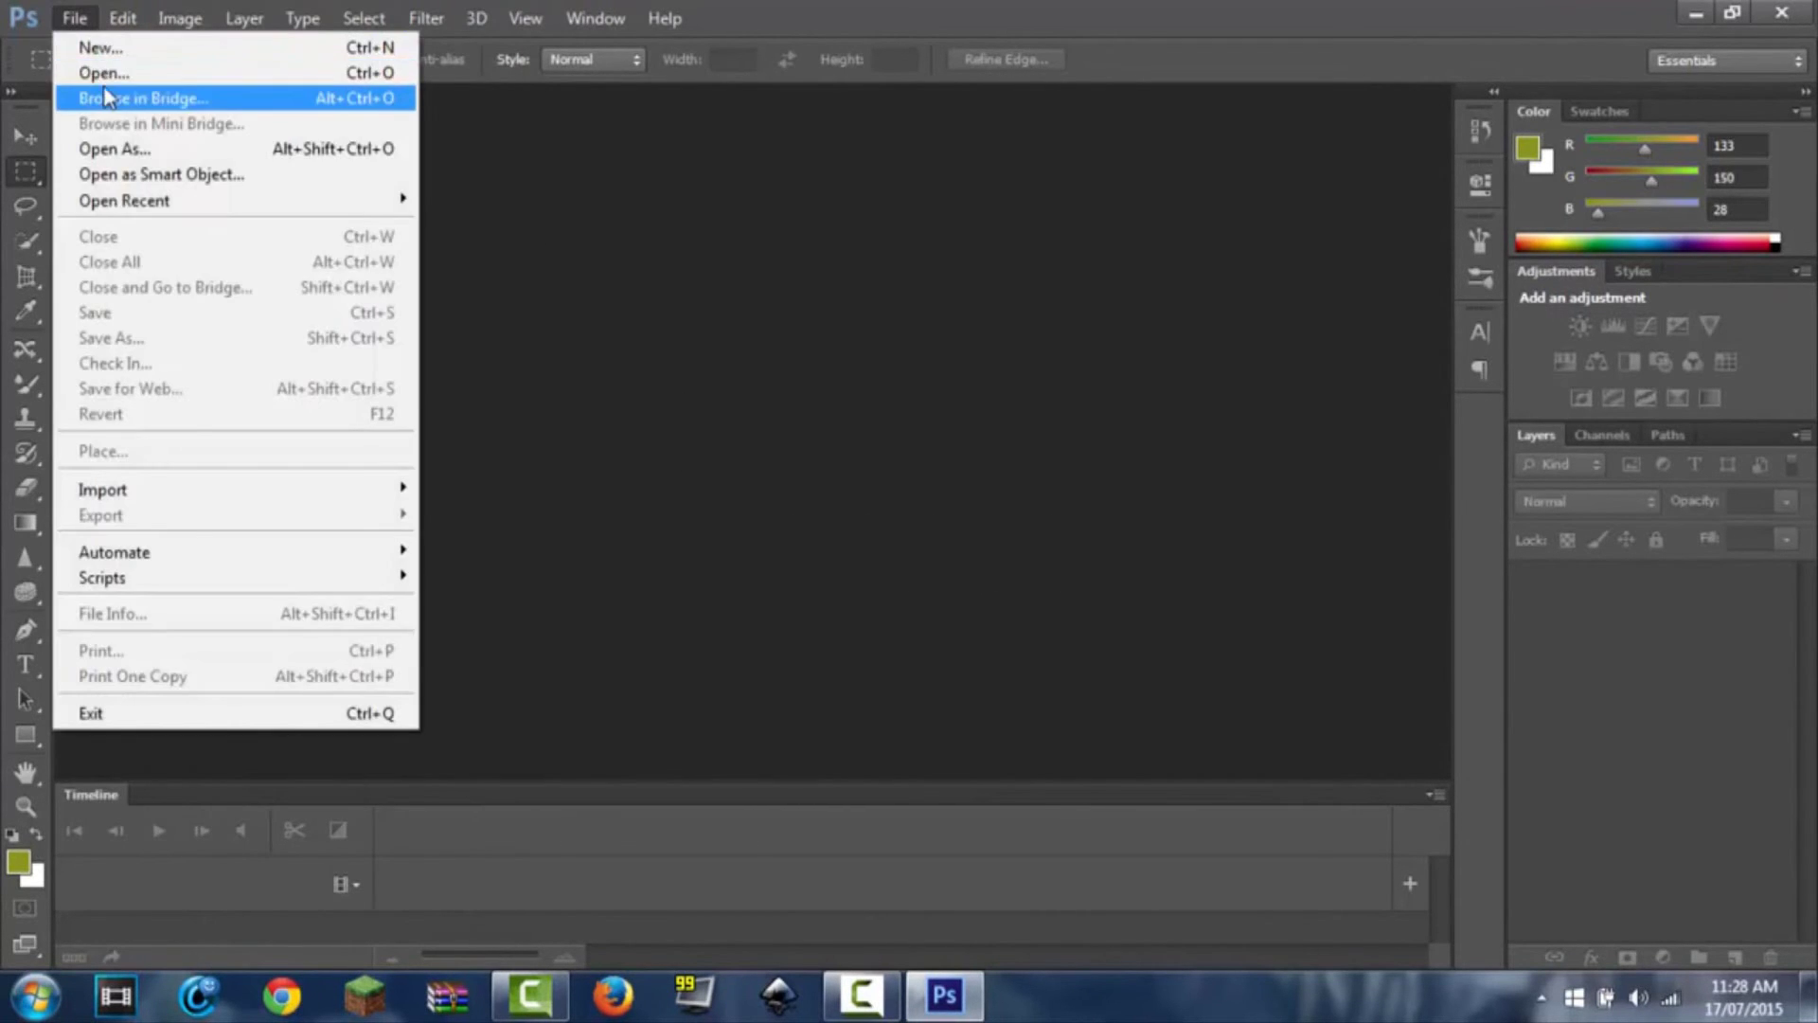
left_click(115, 73)
left_click(596, 325)
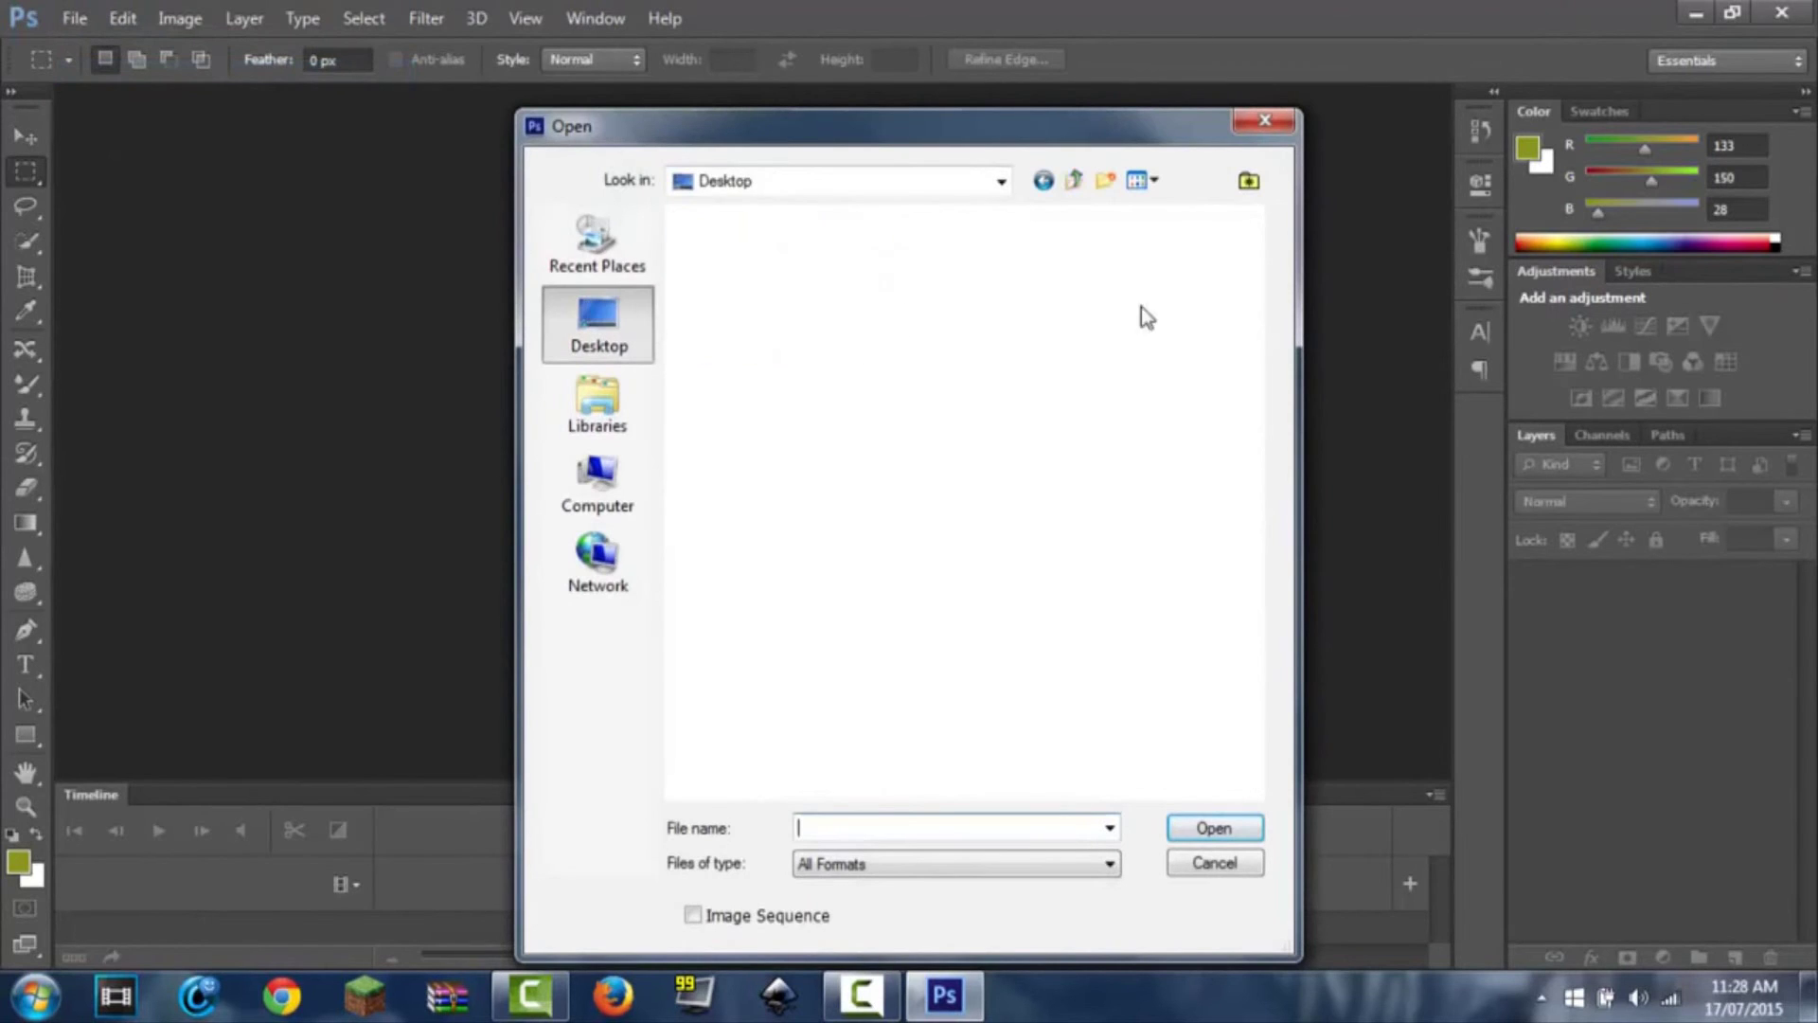
left_click_drag(1255, 300, 1272, 609)
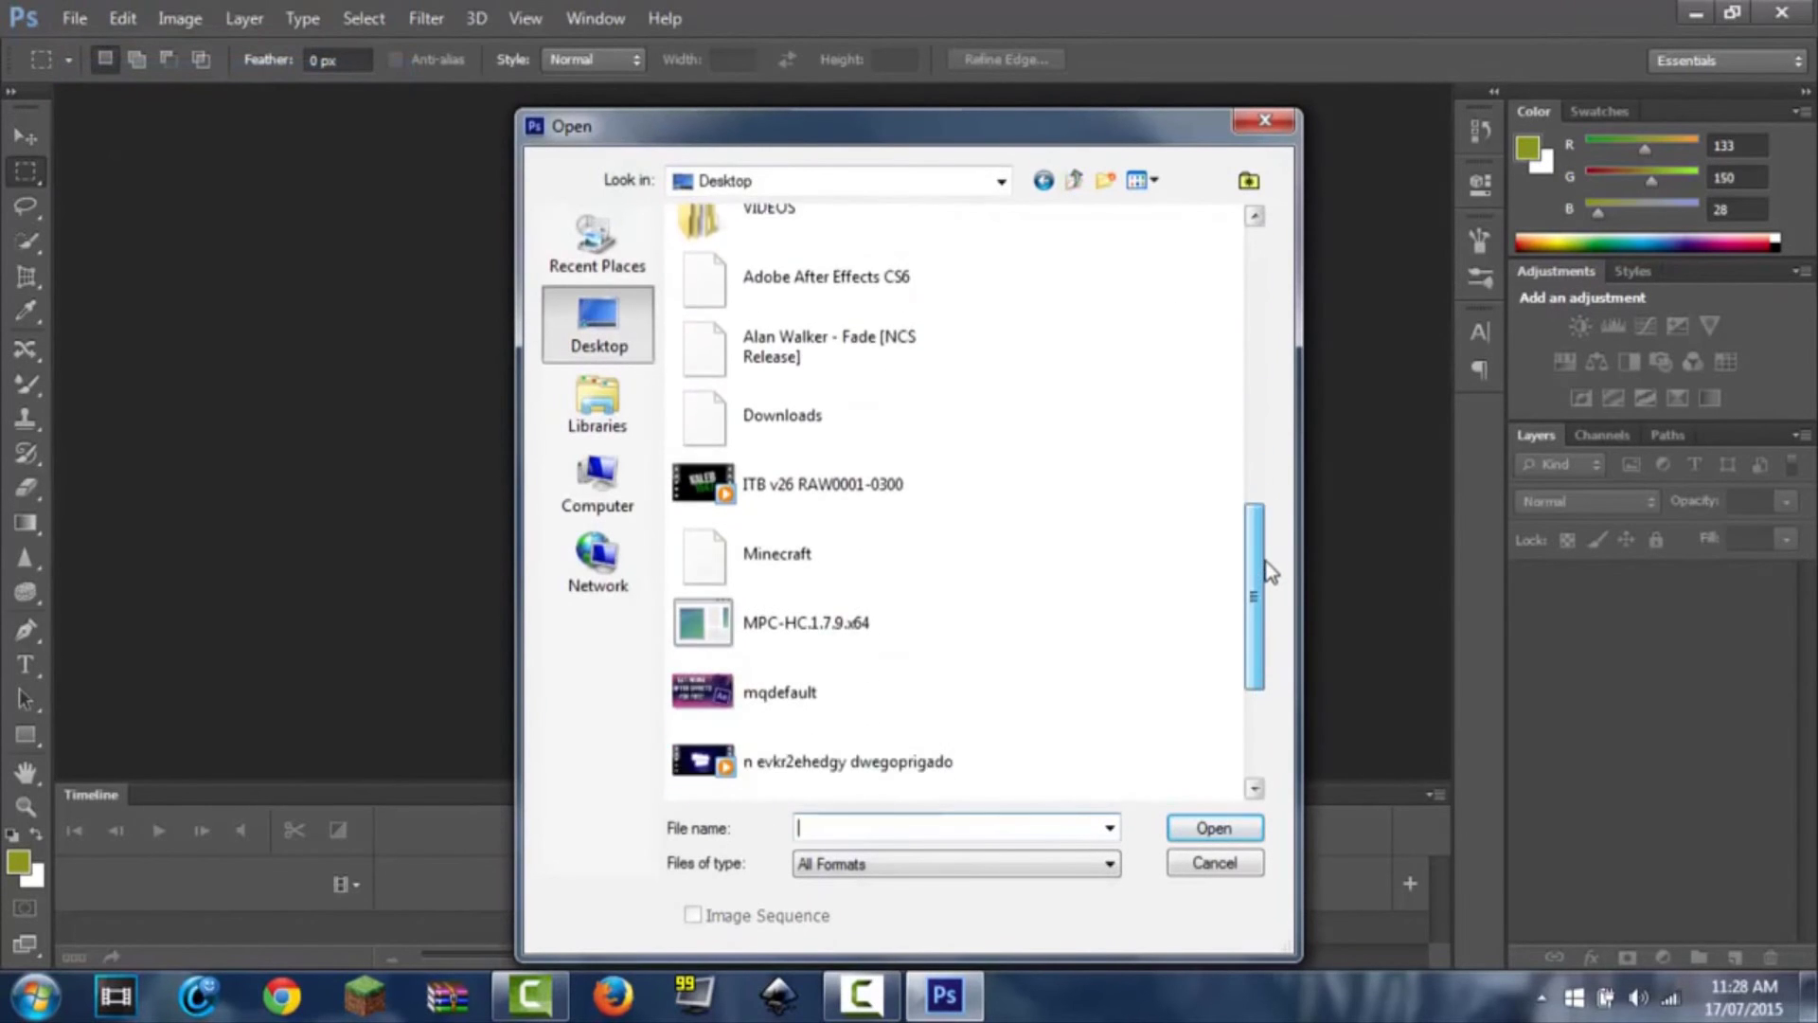
double_click(774, 732)
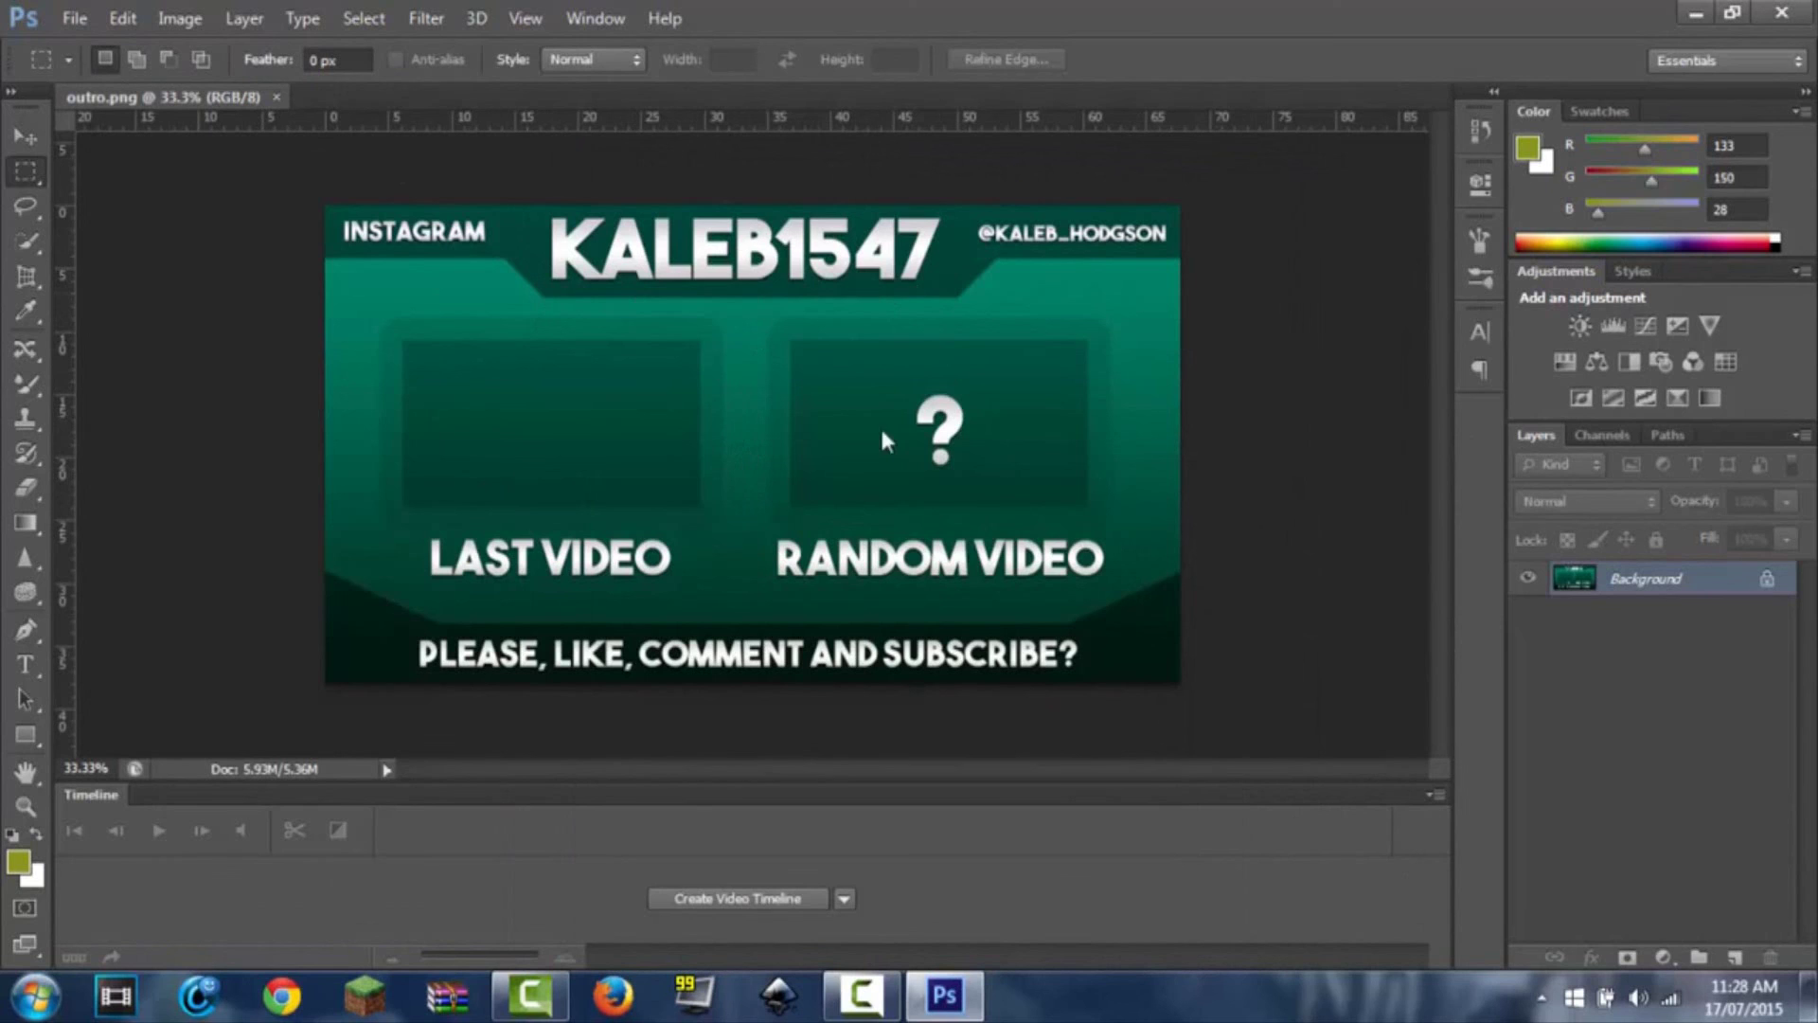
left_click(876, 346)
left_click_drag(866, 279, 852, 242)
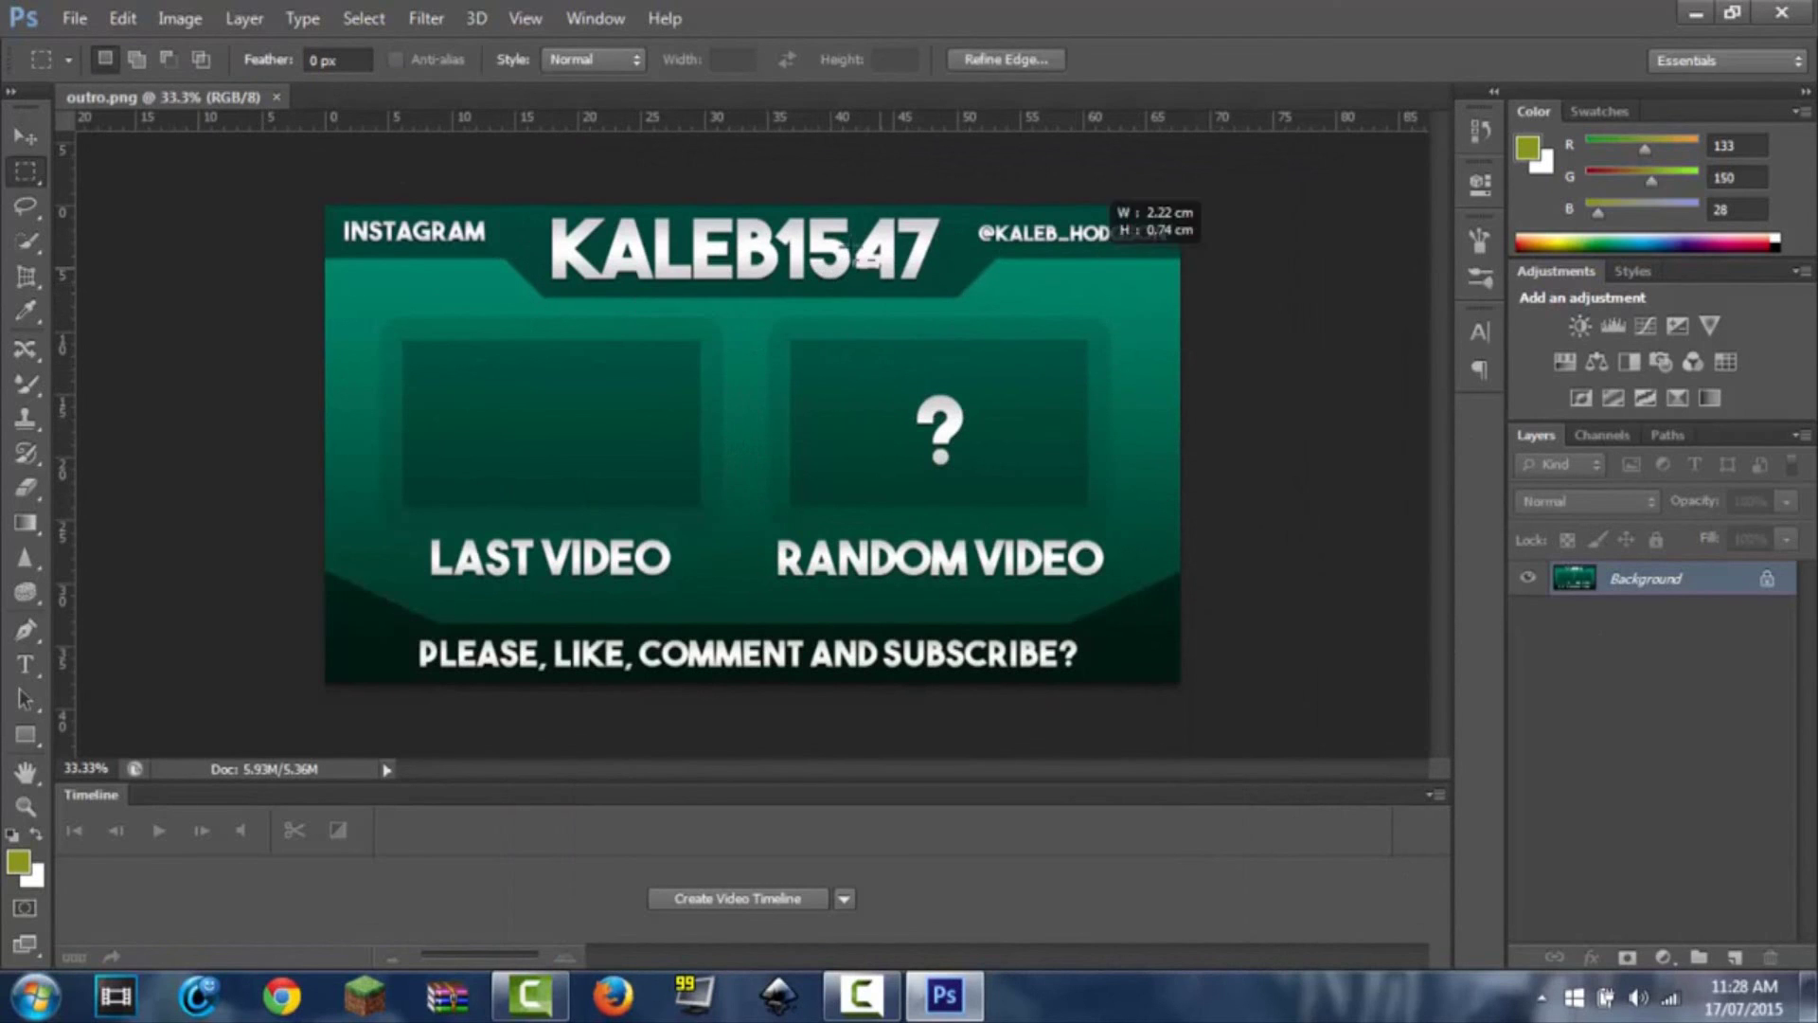